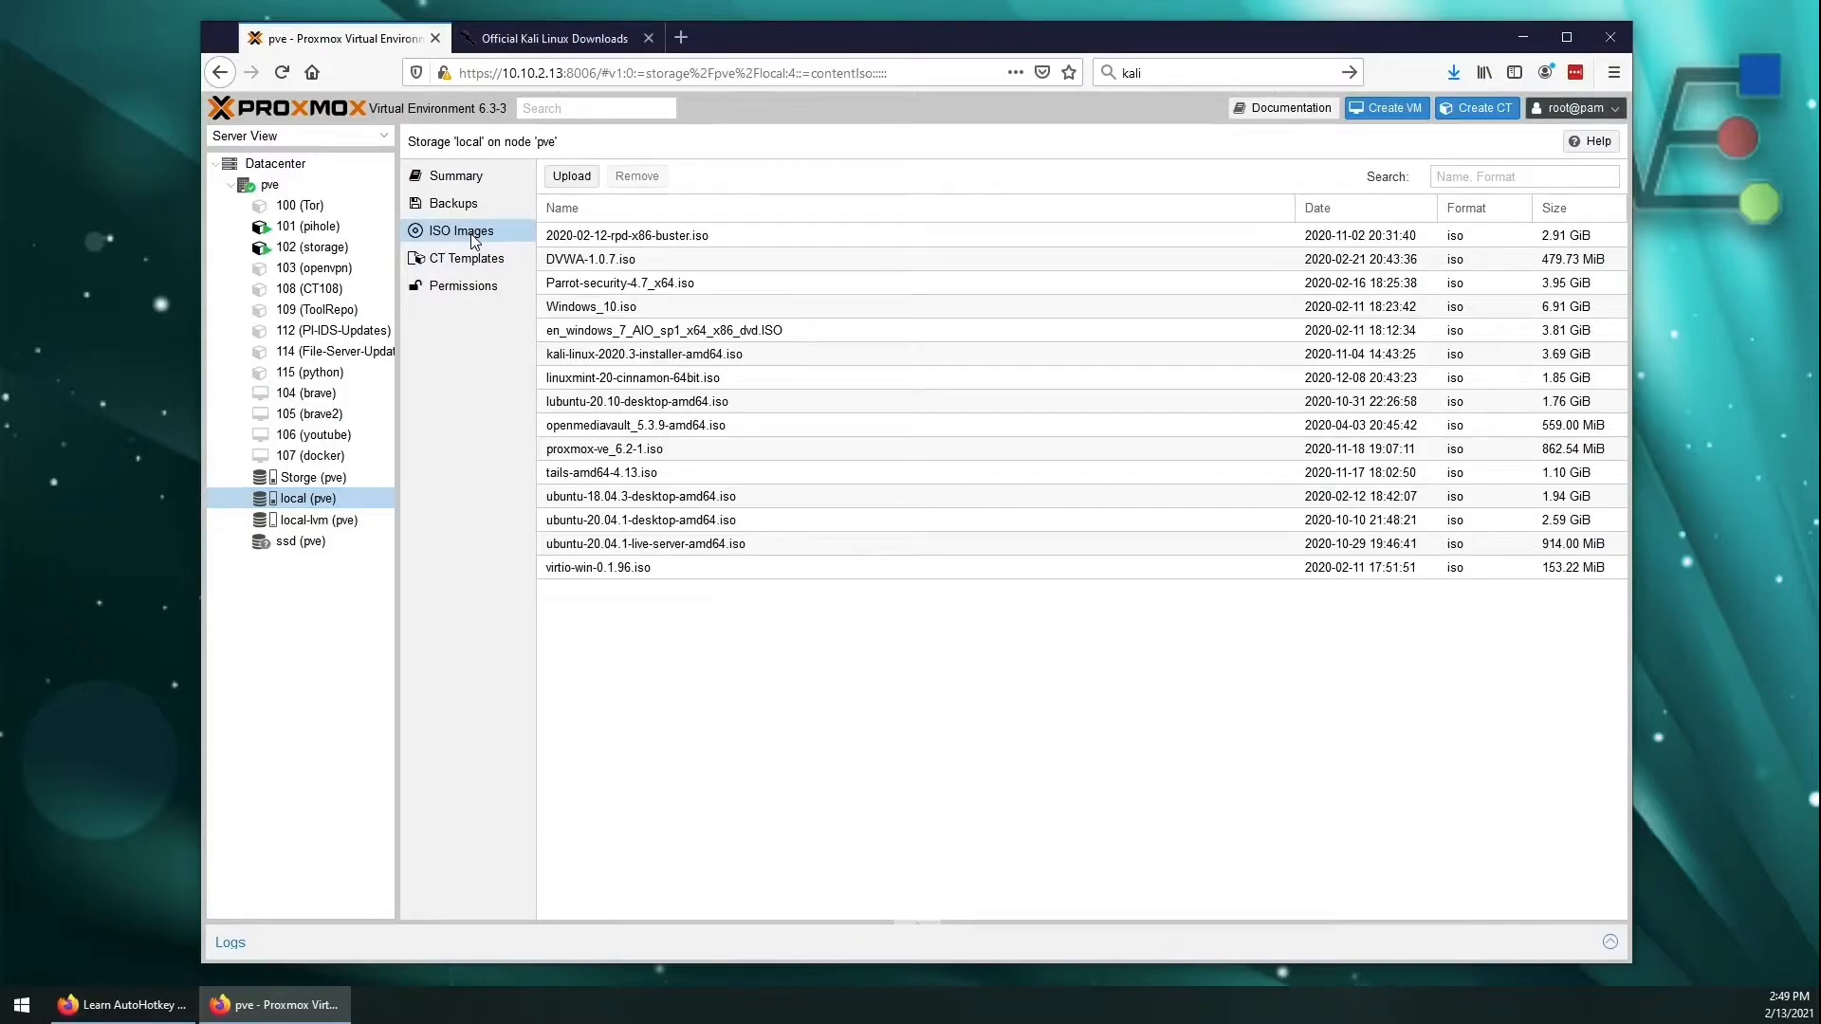
# Upload the kali-linux-2020.4-installer-amd64 ISO image from the Downloads folder to the local storage.
pyautogui.click(572, 177)
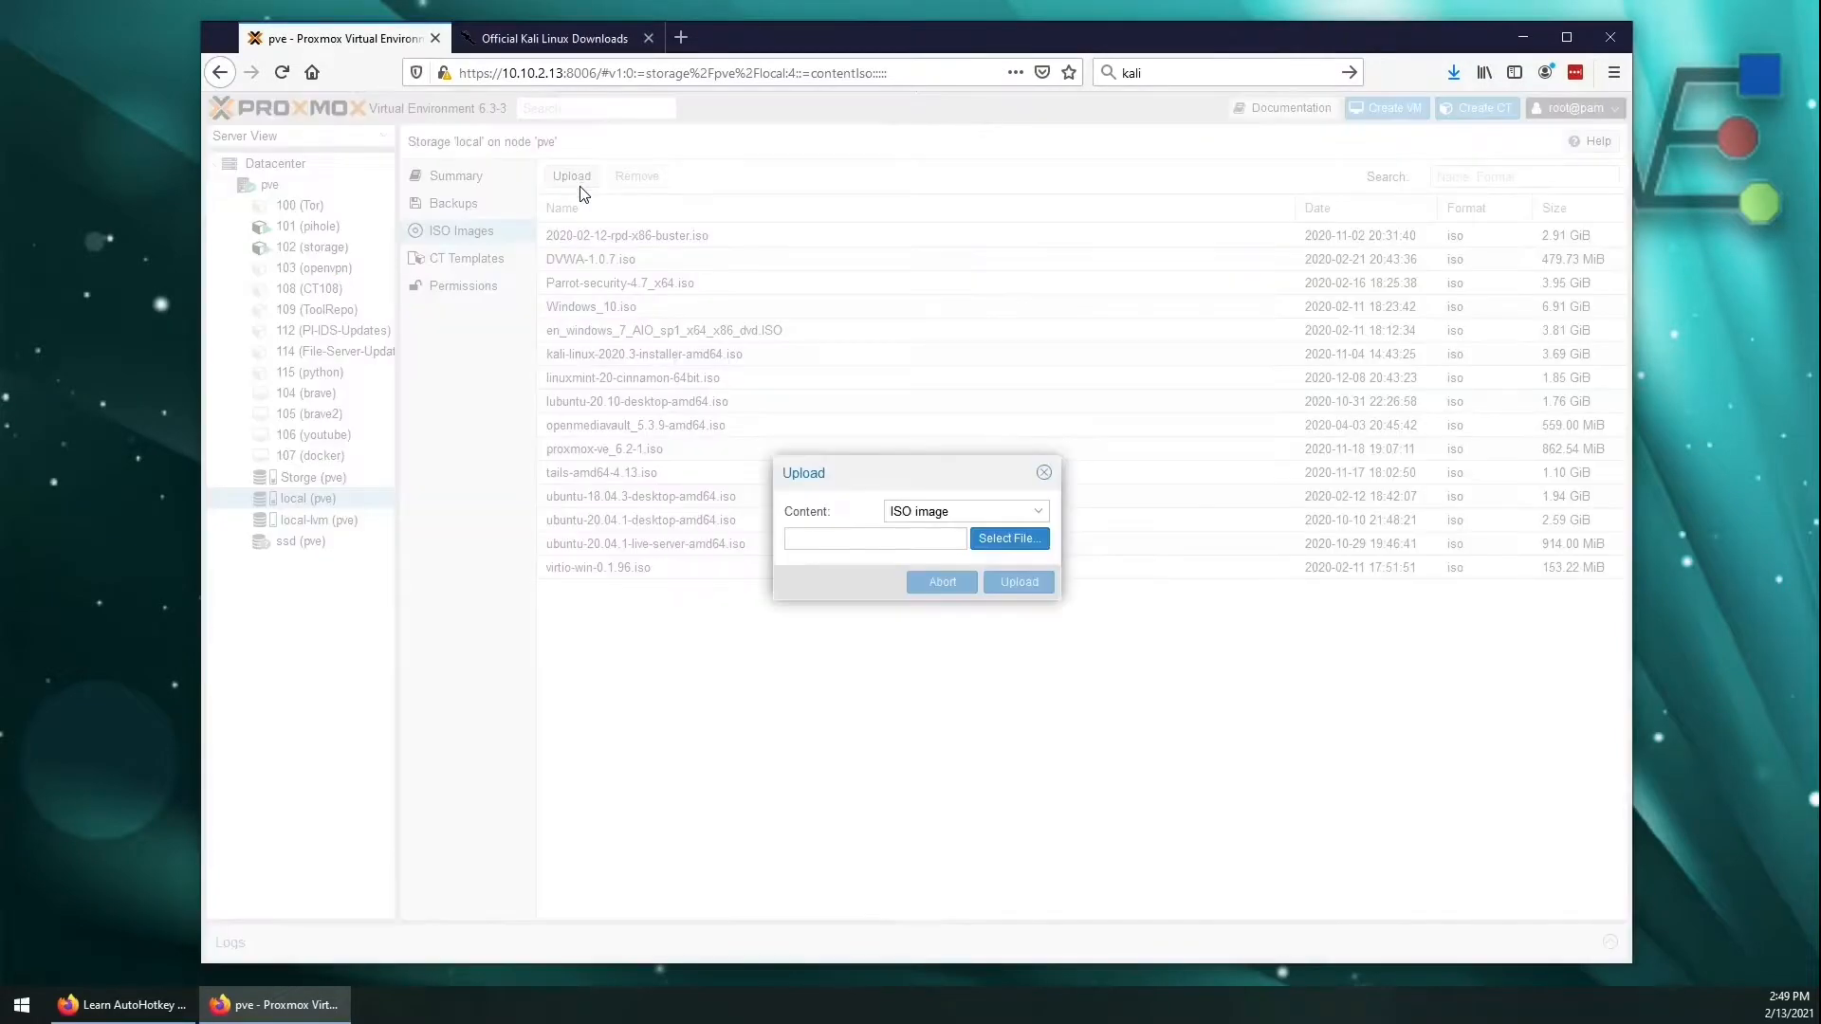
pyautogui.click(981, 539)
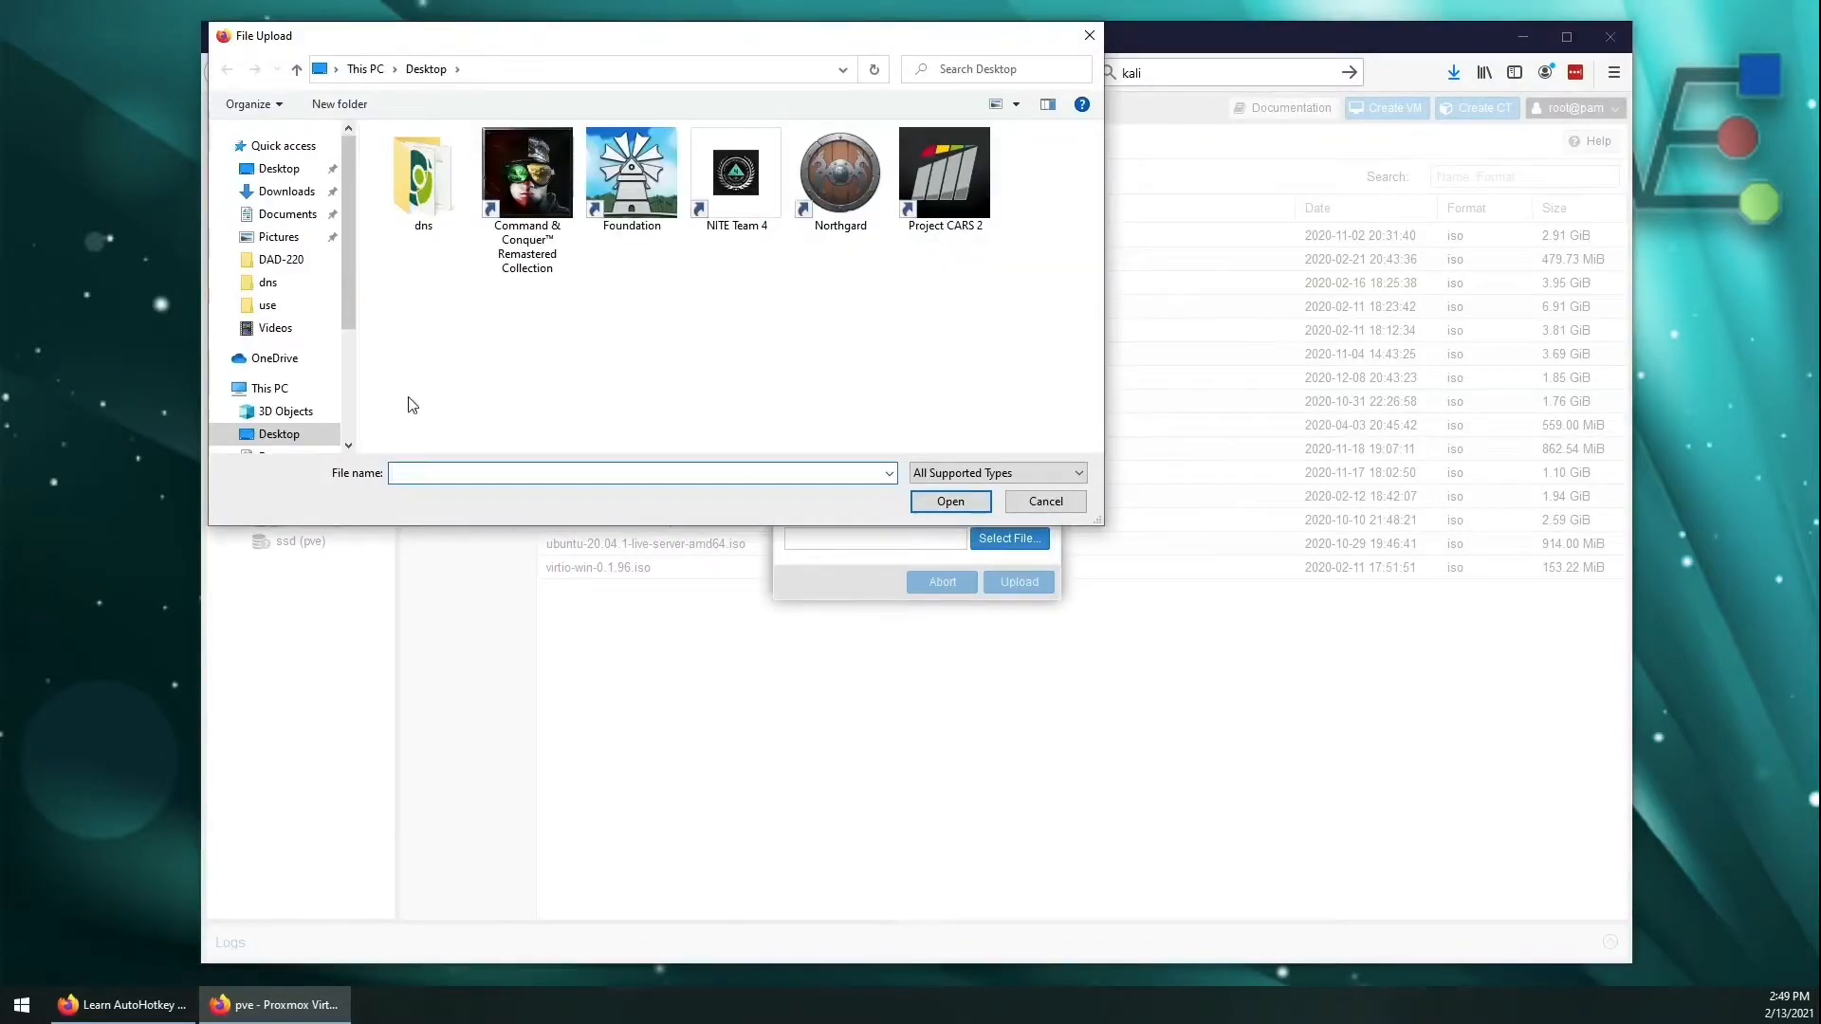
pyautogui.click(296, 190)
pyautogui.click(434, 185)
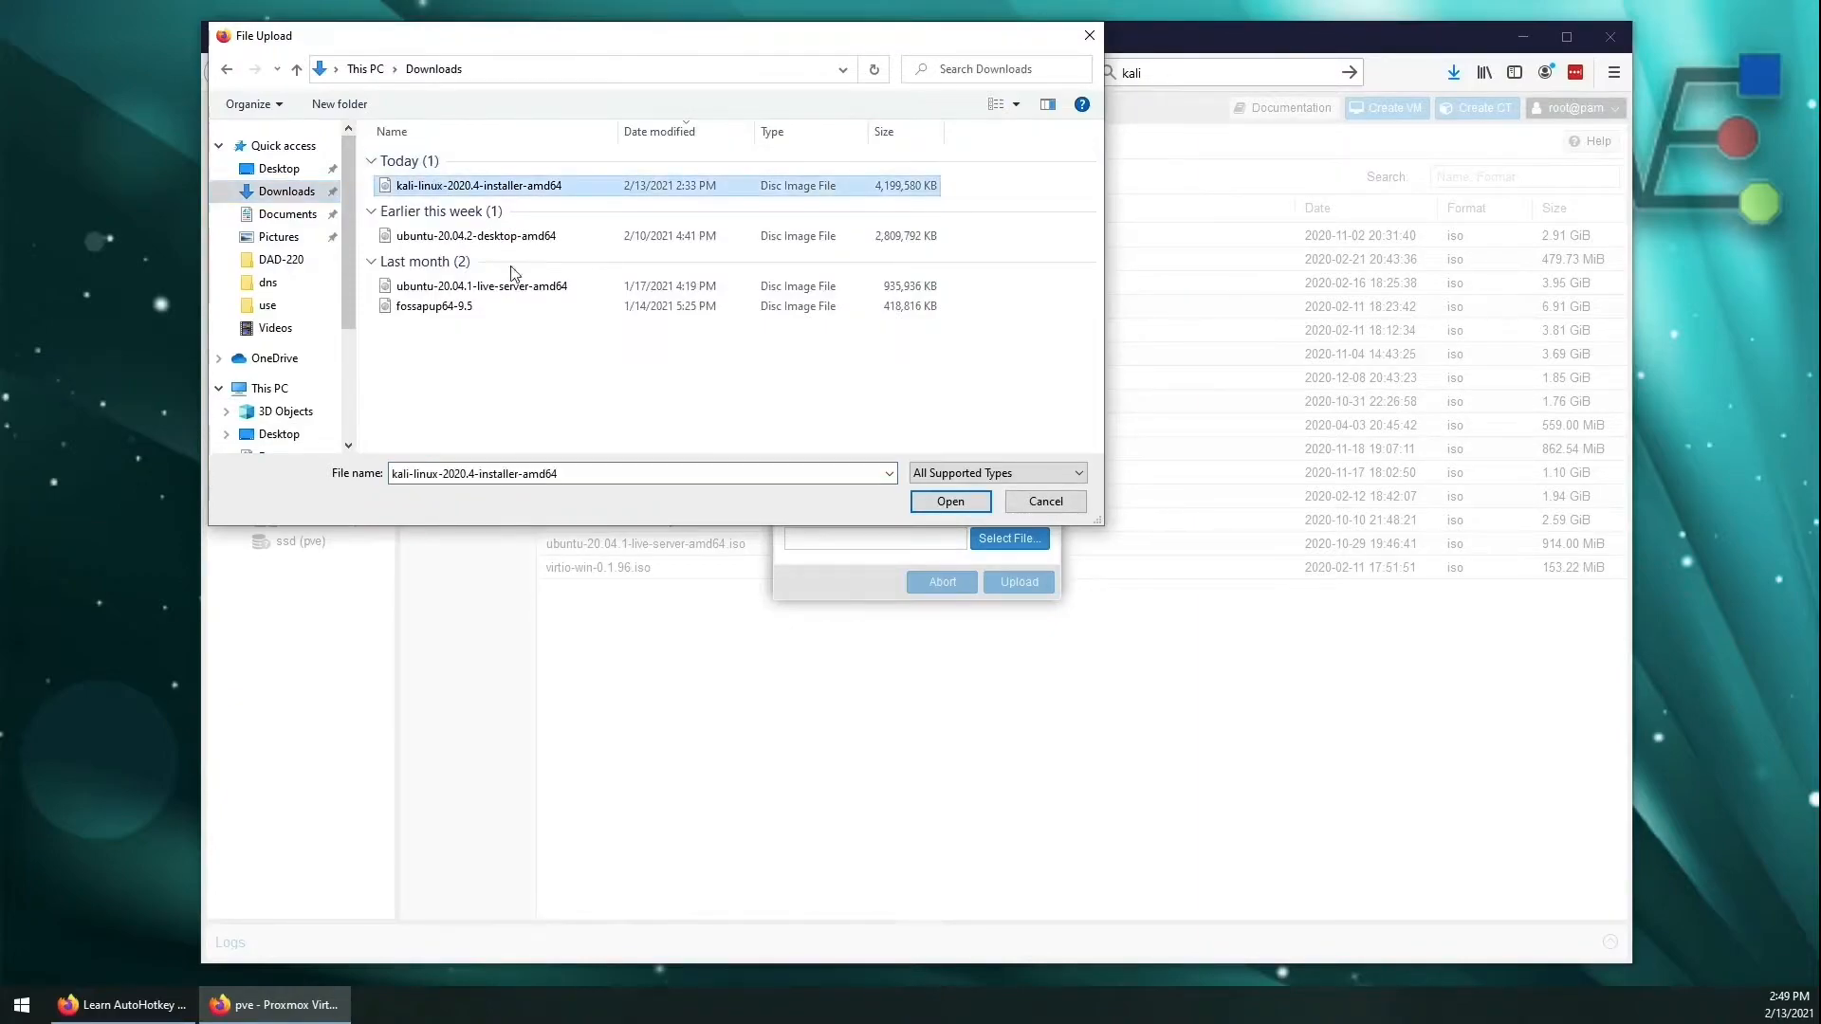
pyautogui.click(975, 501)
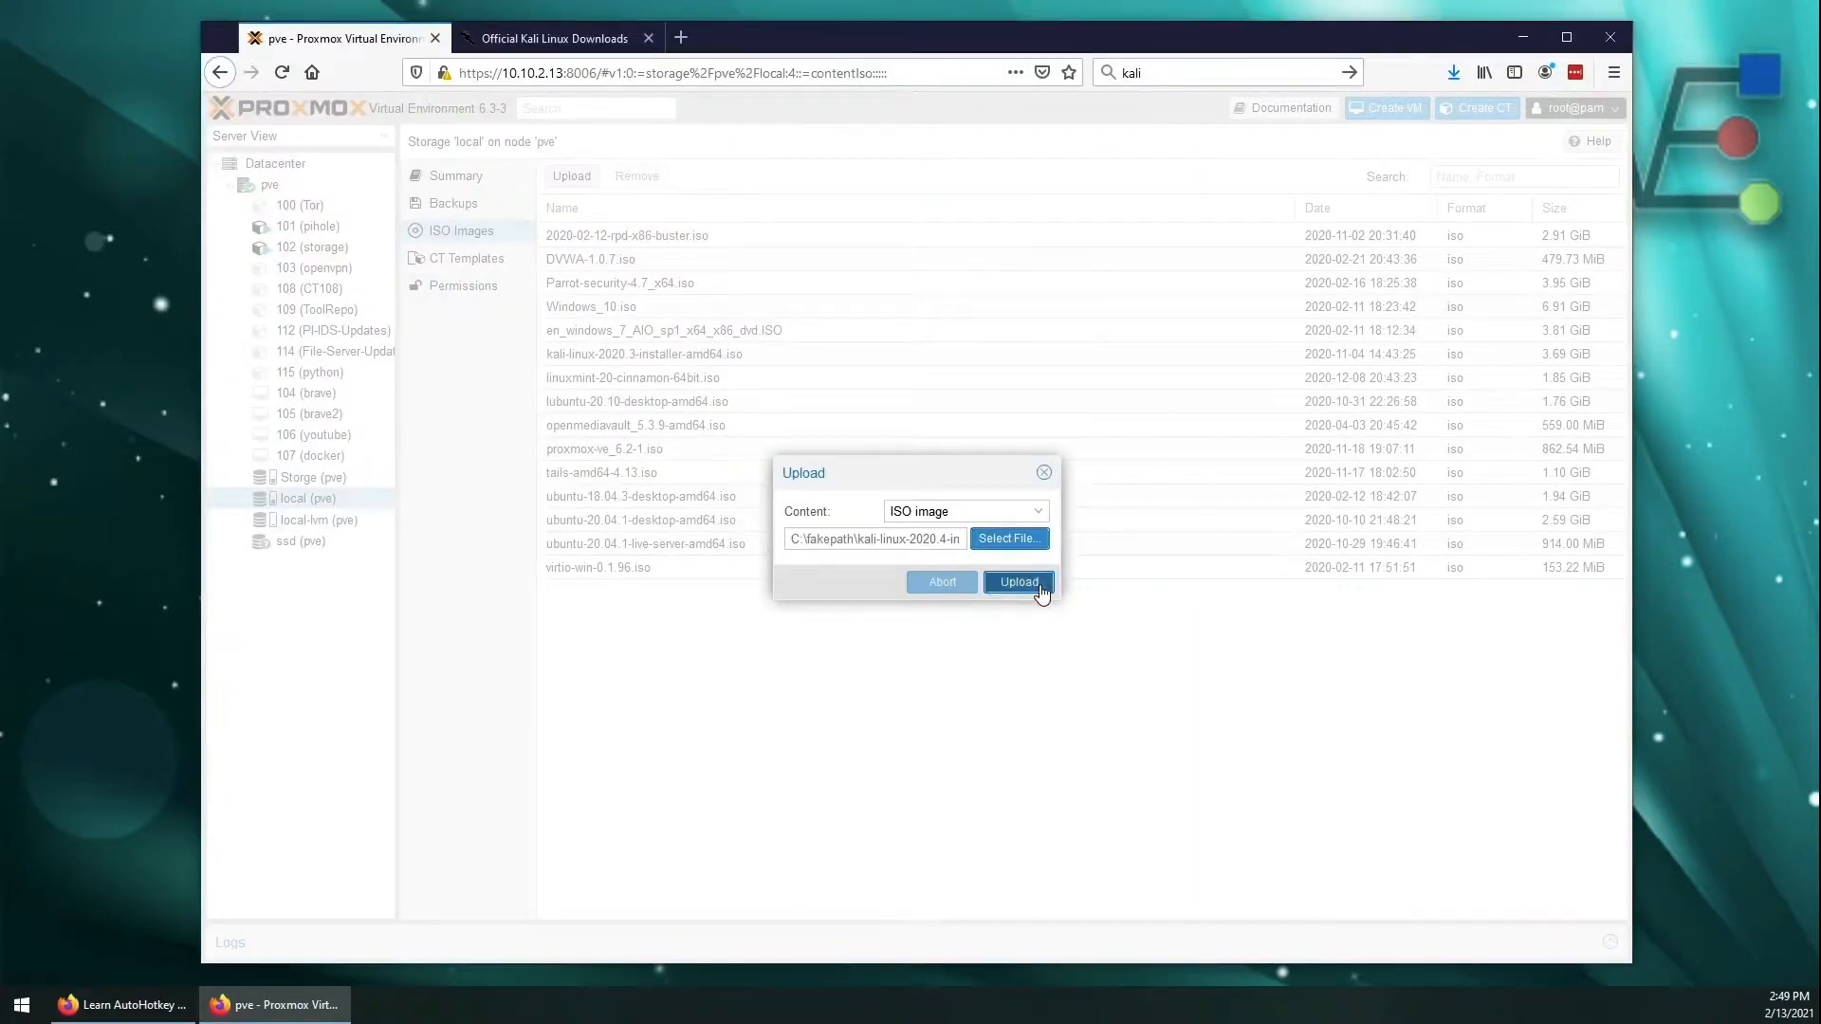
pyautogui.click(1016, 581)
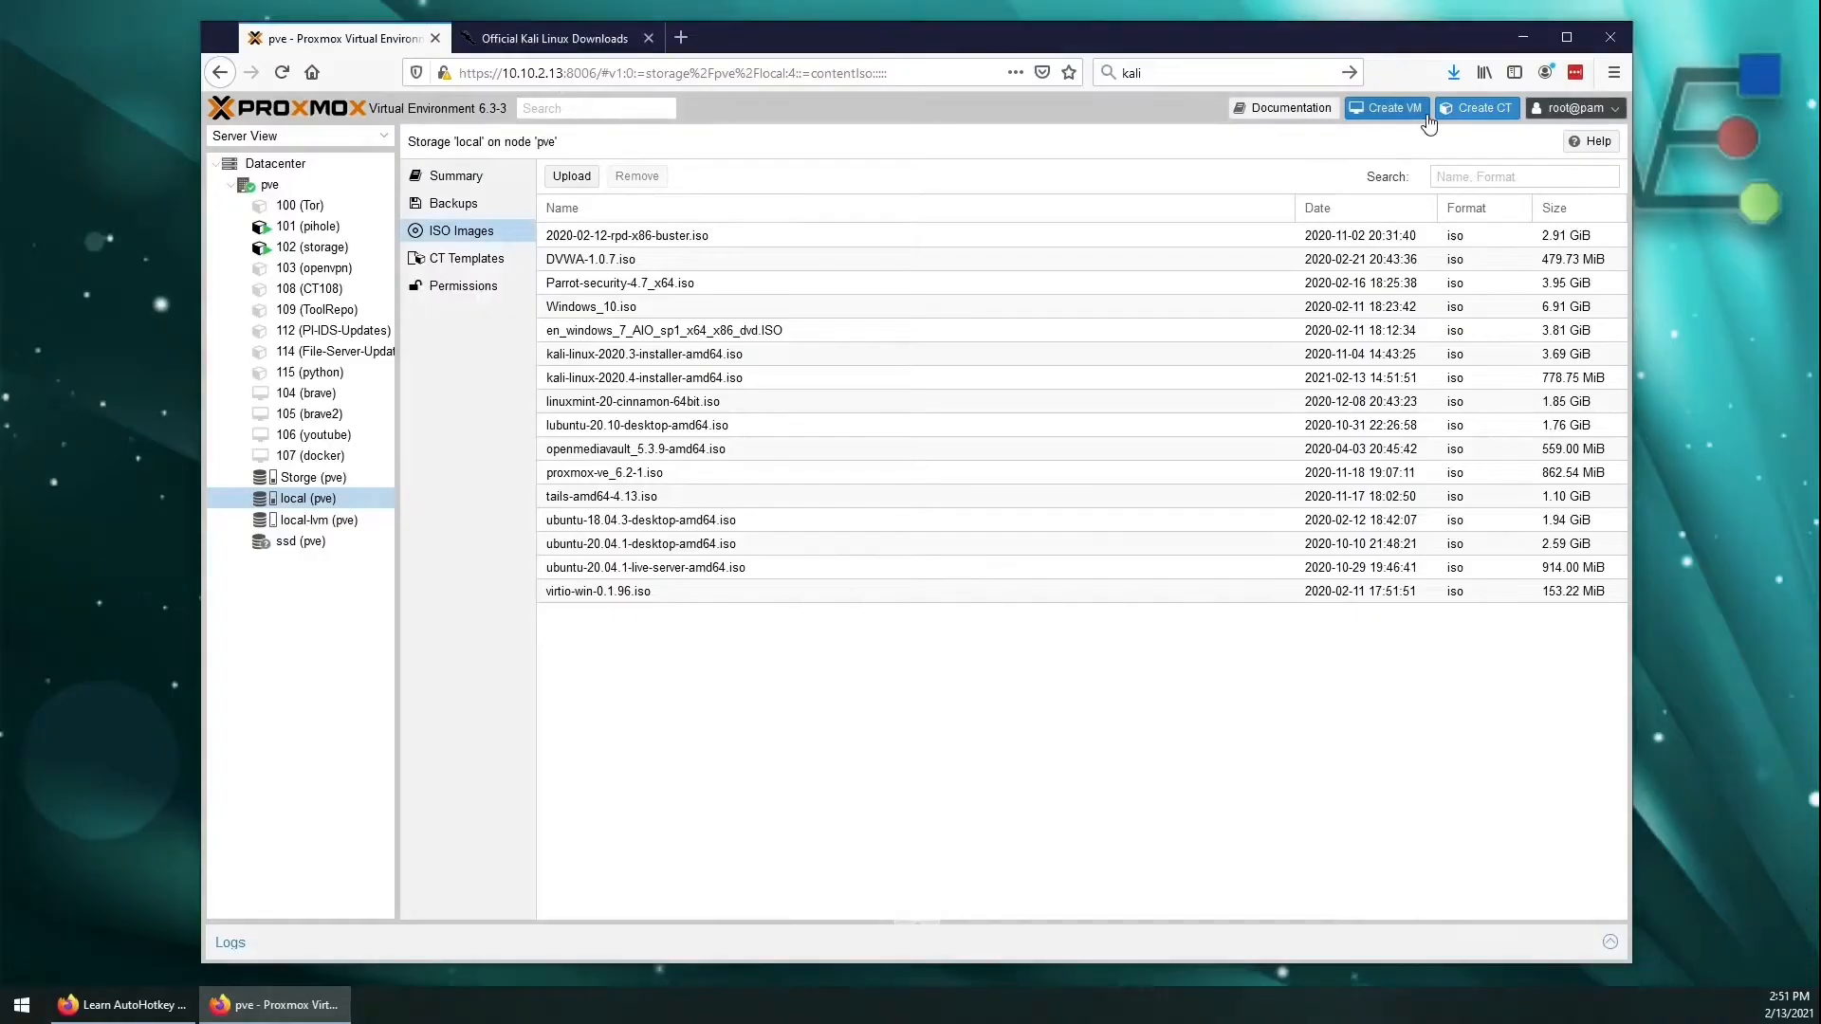
# Start creating a new virtual machine on node pve and name it kali.
pyautogui.click(1420, 110)
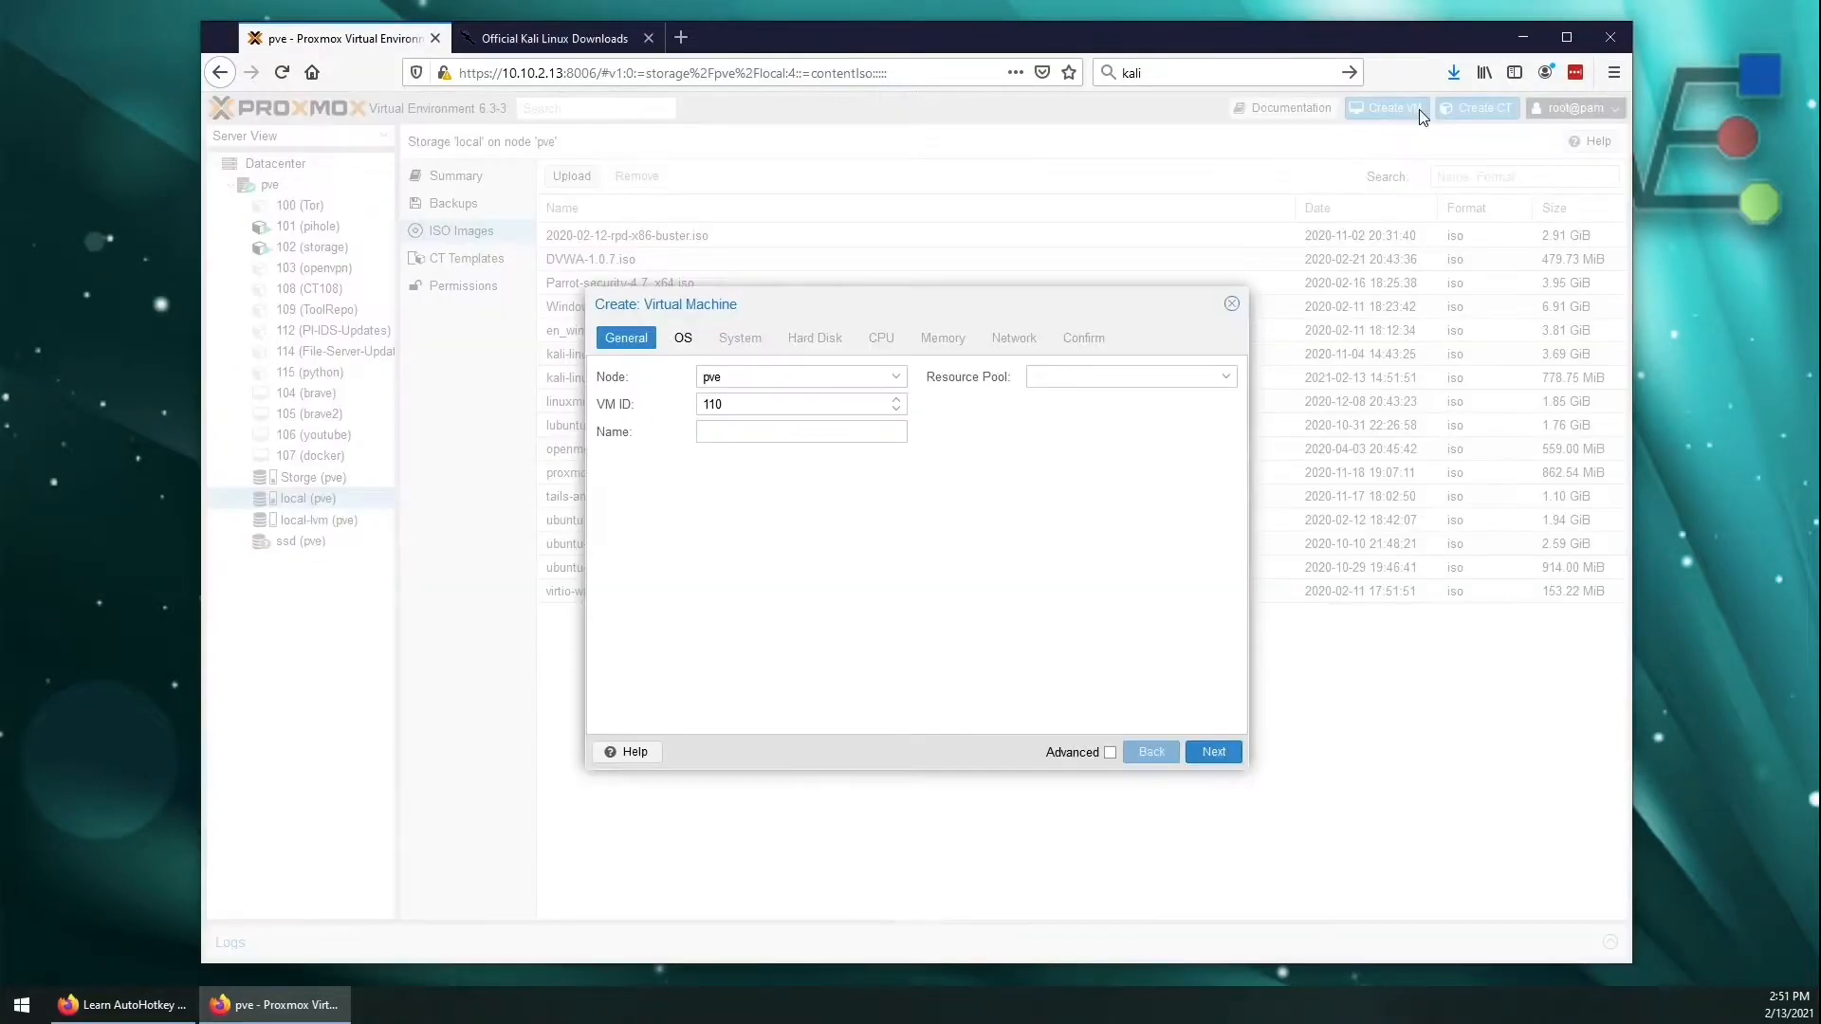
pyautogui.click(789, 430)
pyautogui.write('kali')
# Set the new machine's installation media to kali-linux-2020.4-installer-amd64.iso from the local storage.
pyautogui.click(683, 339)
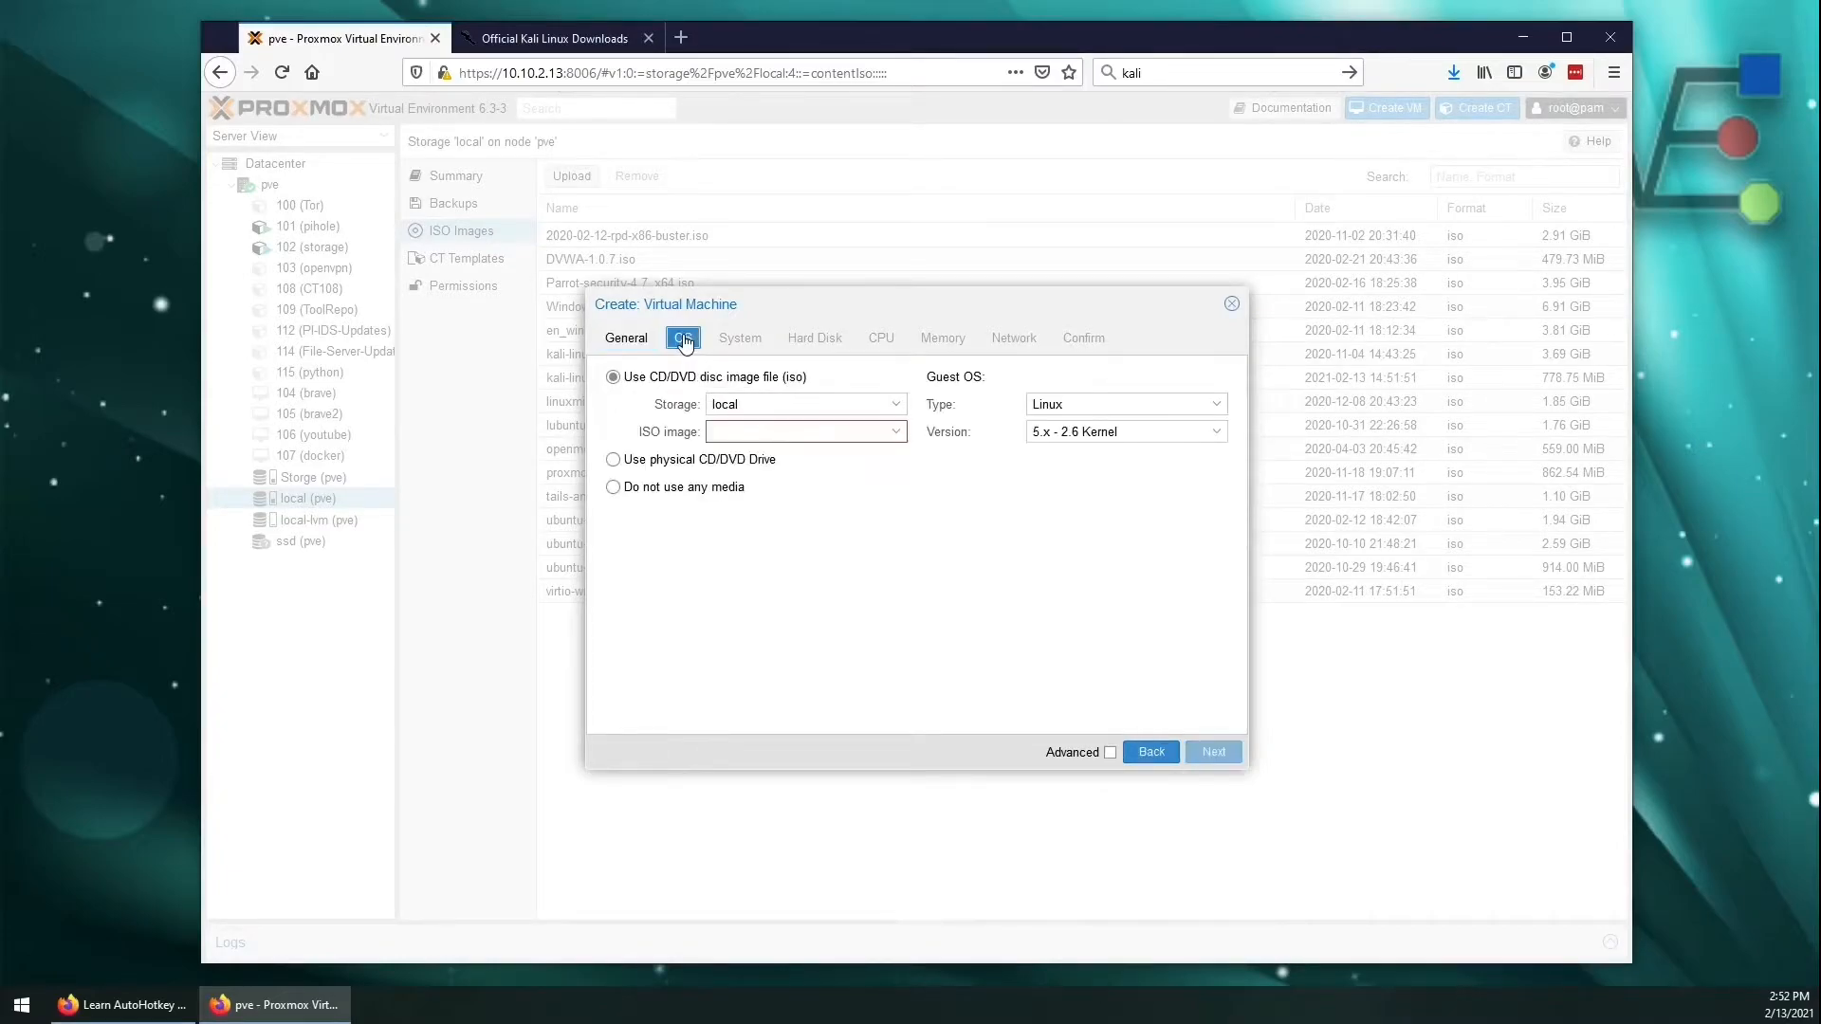
pyautogui.click(883, 406)
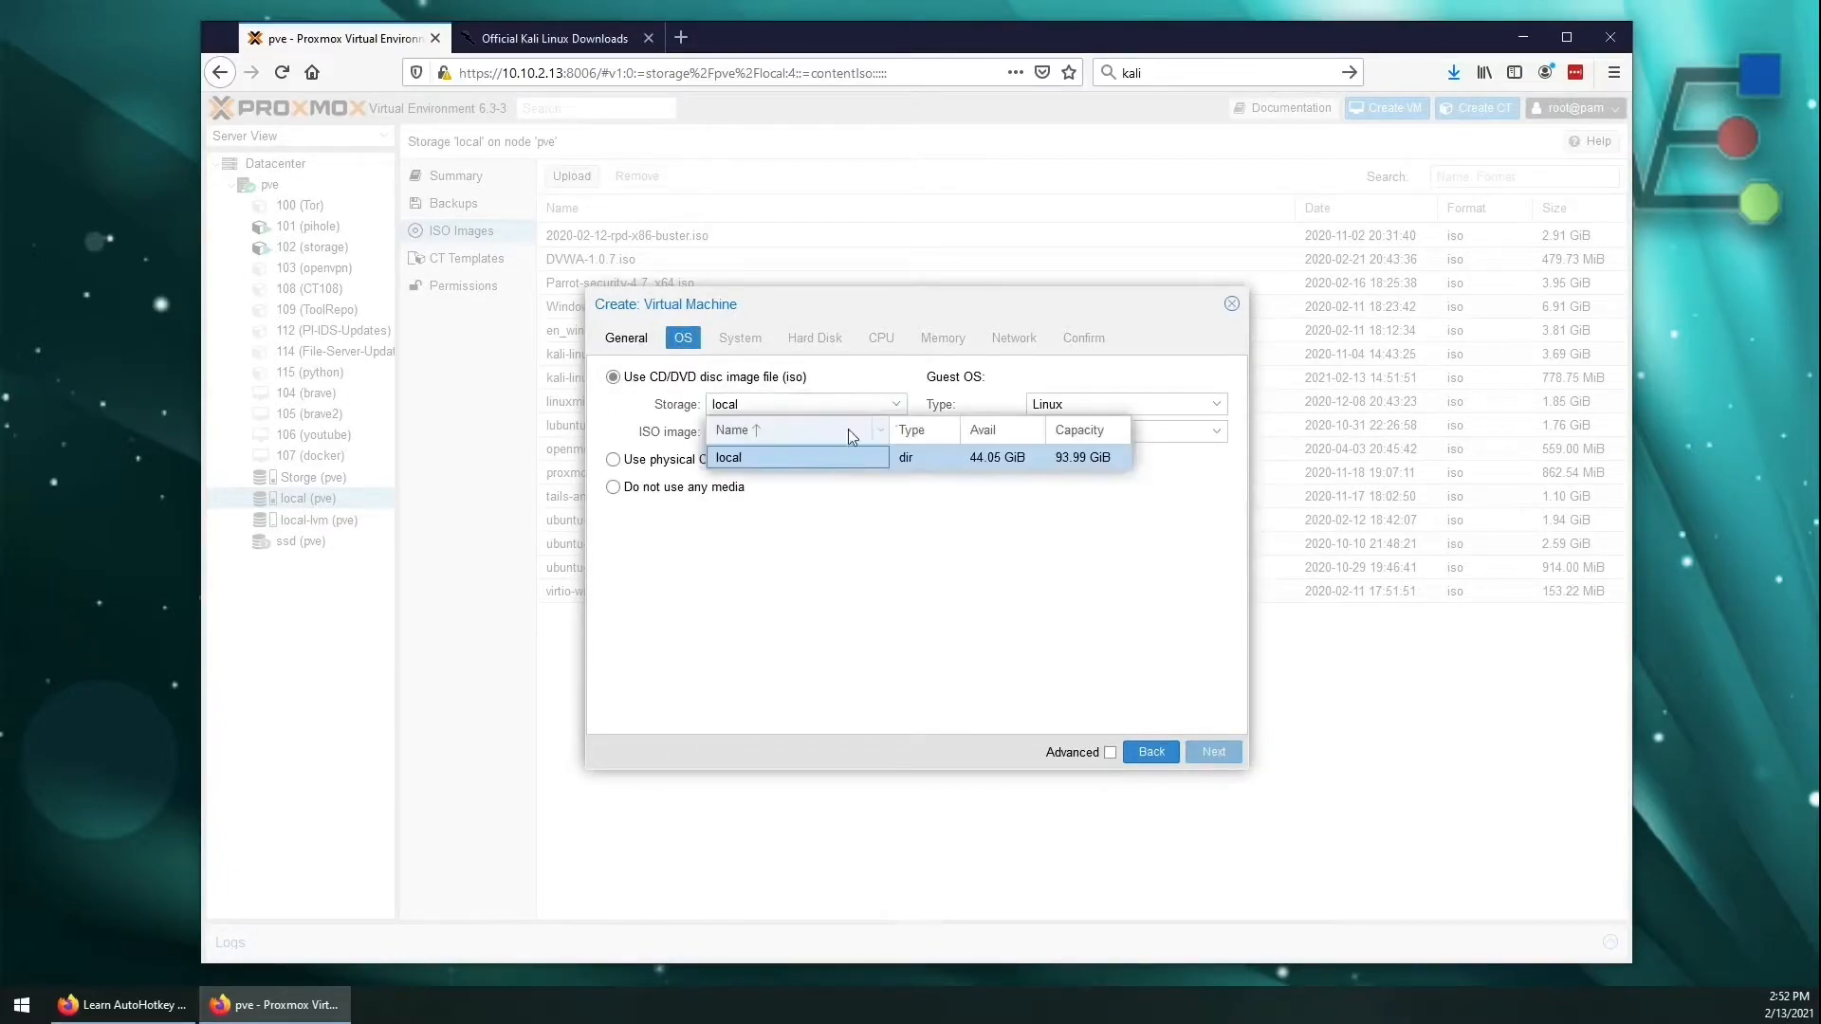
pyautogui.click(810, 459)
pyautogui.click(895, 433)
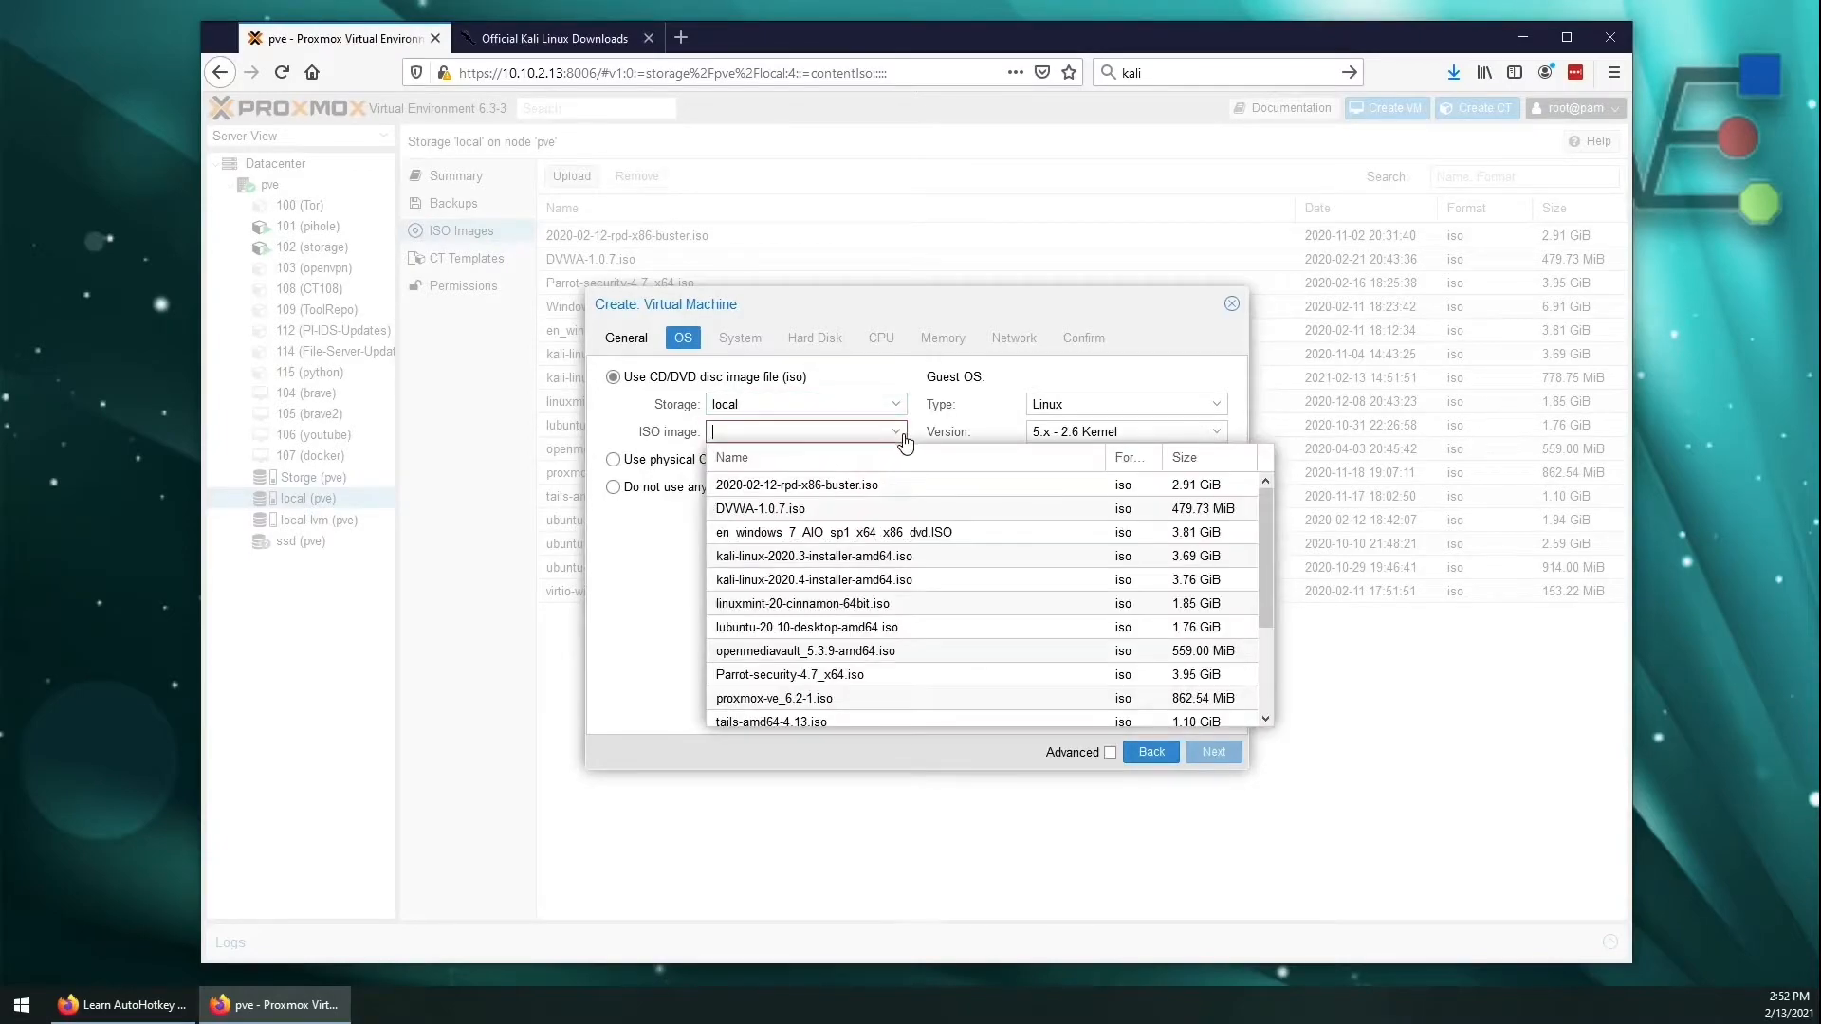
pyautogui.click(878, 580)
# Keep the default system settings and configure the hard disk as SATA on the local-lvm storage.
pyautogui.click(758, 341)
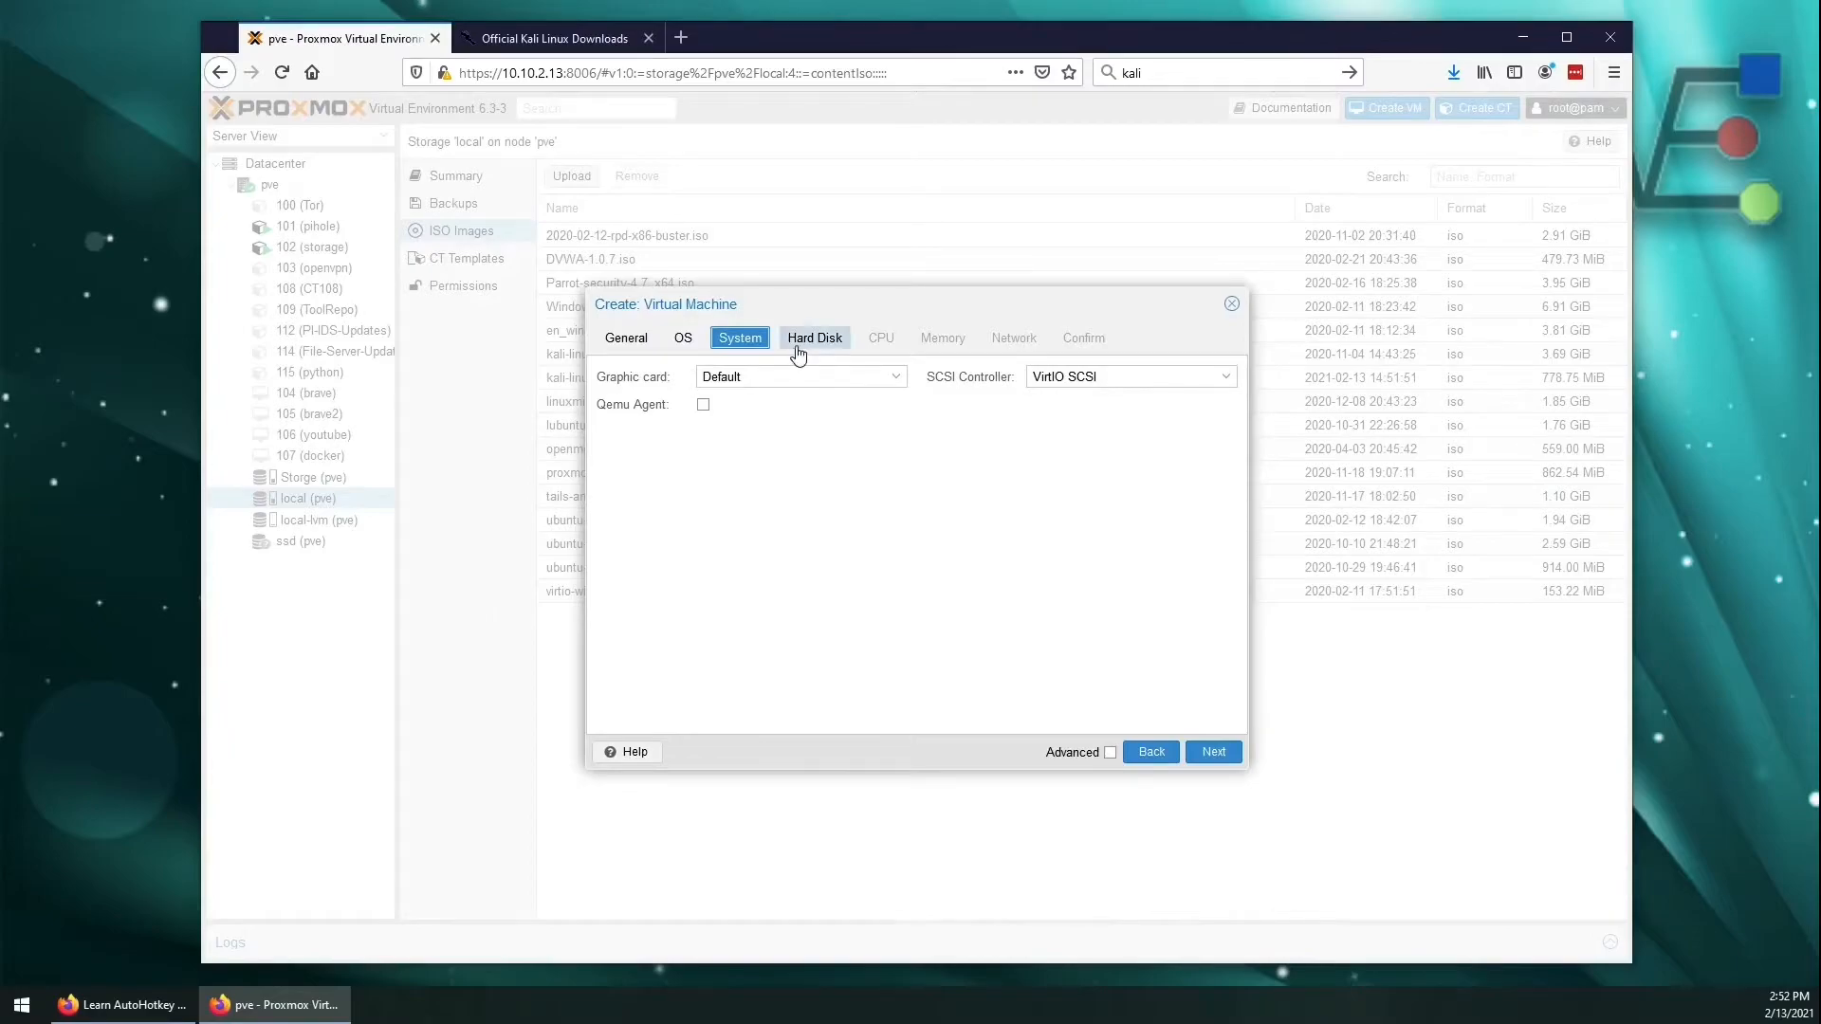
pyautogui.click(799, 349)
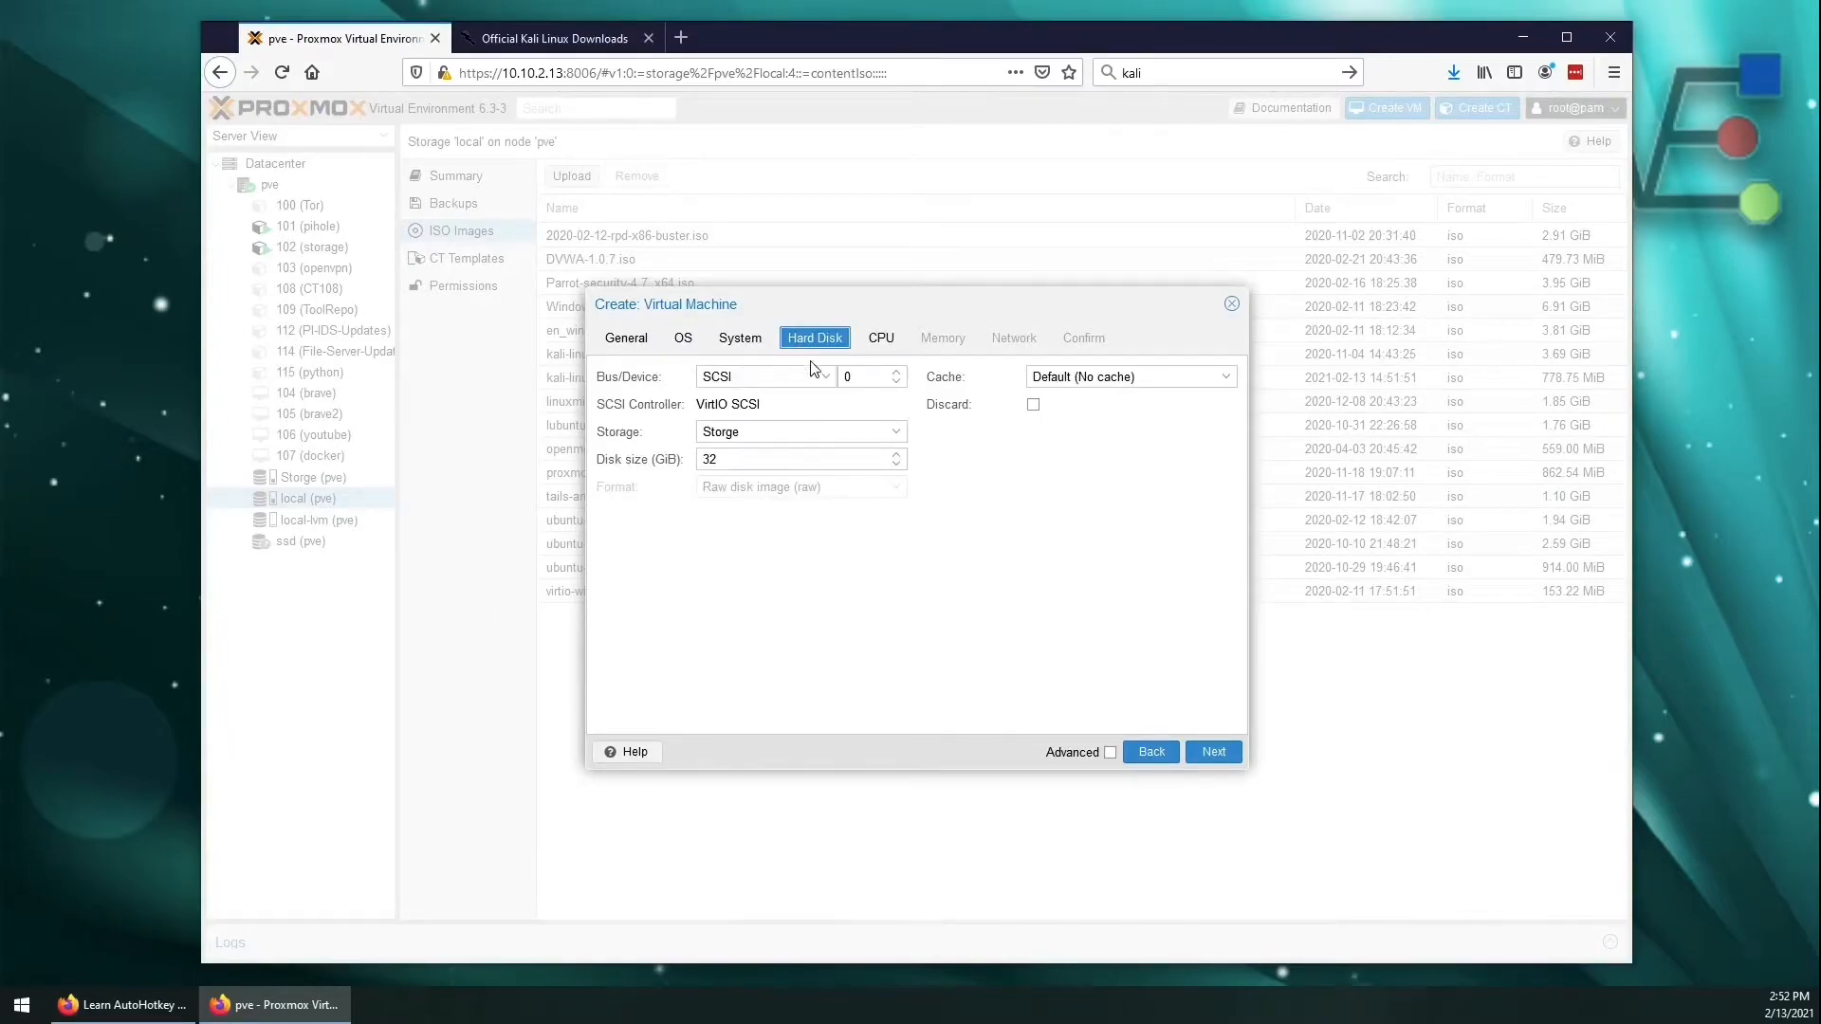
pyautogui.click(826, 379)
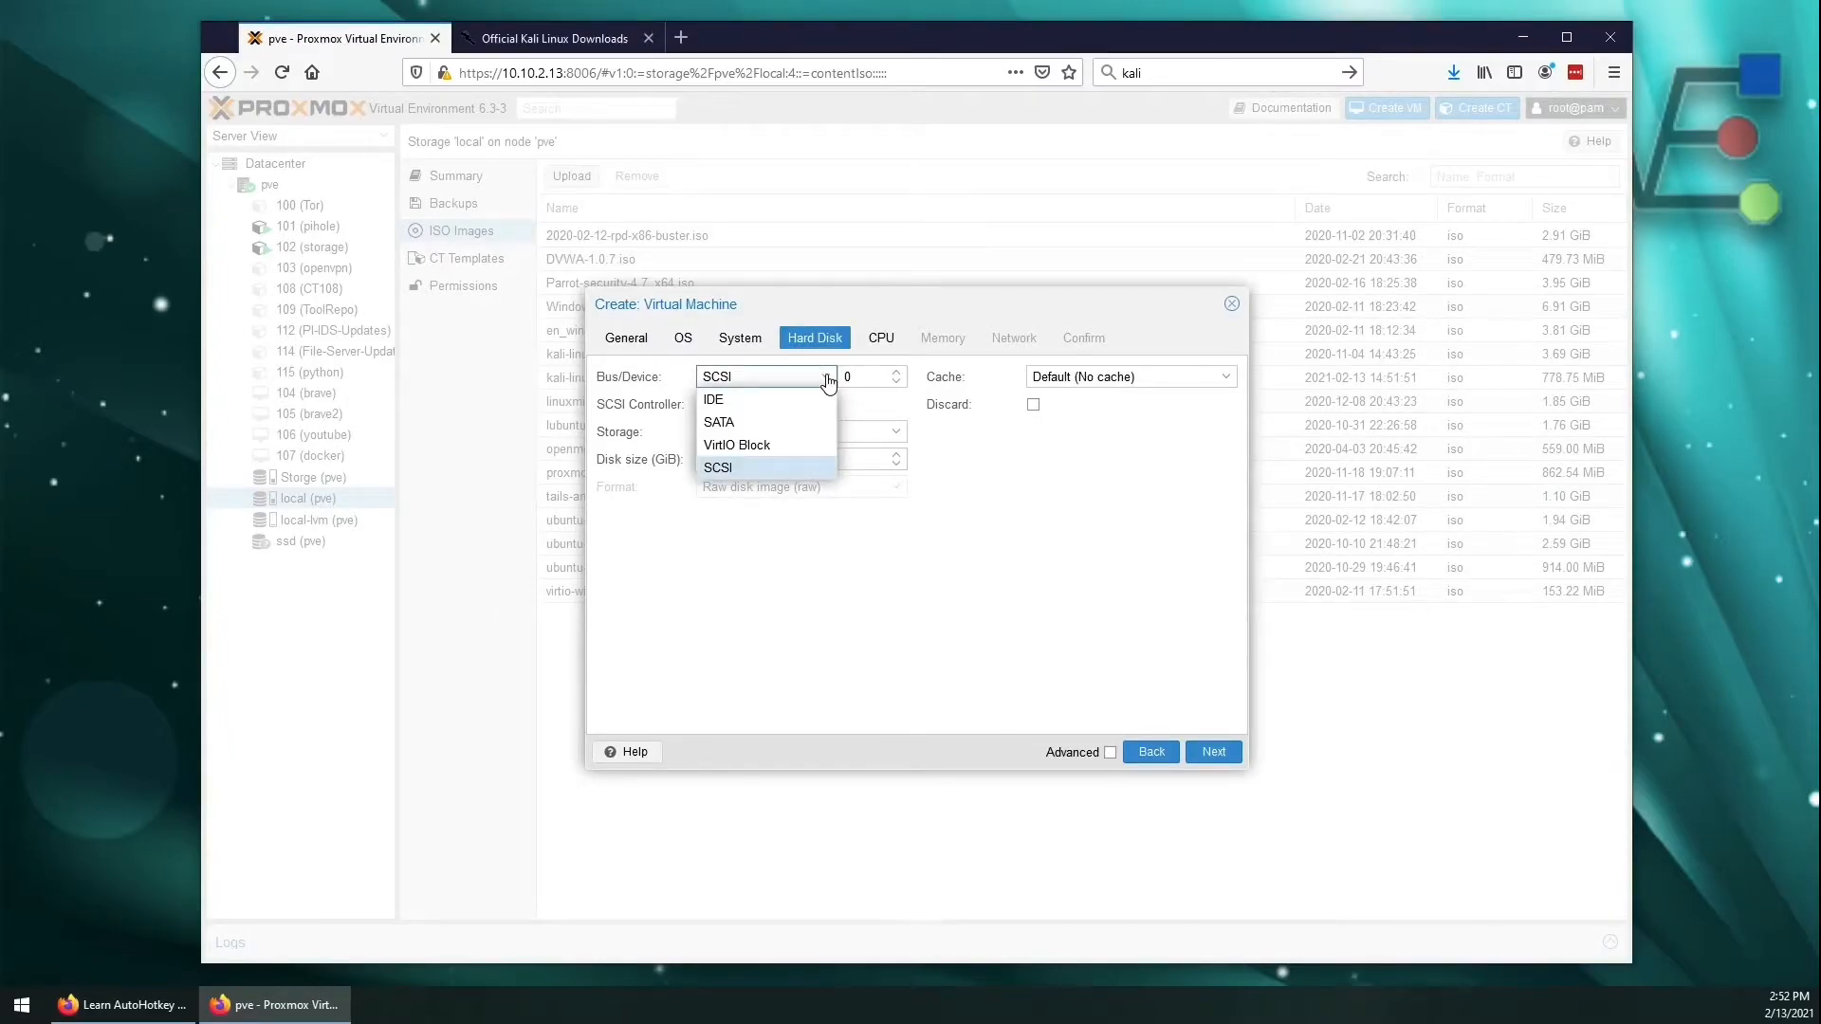
pyautogui.click(815, 421)
pyautogui.click(857, 408)
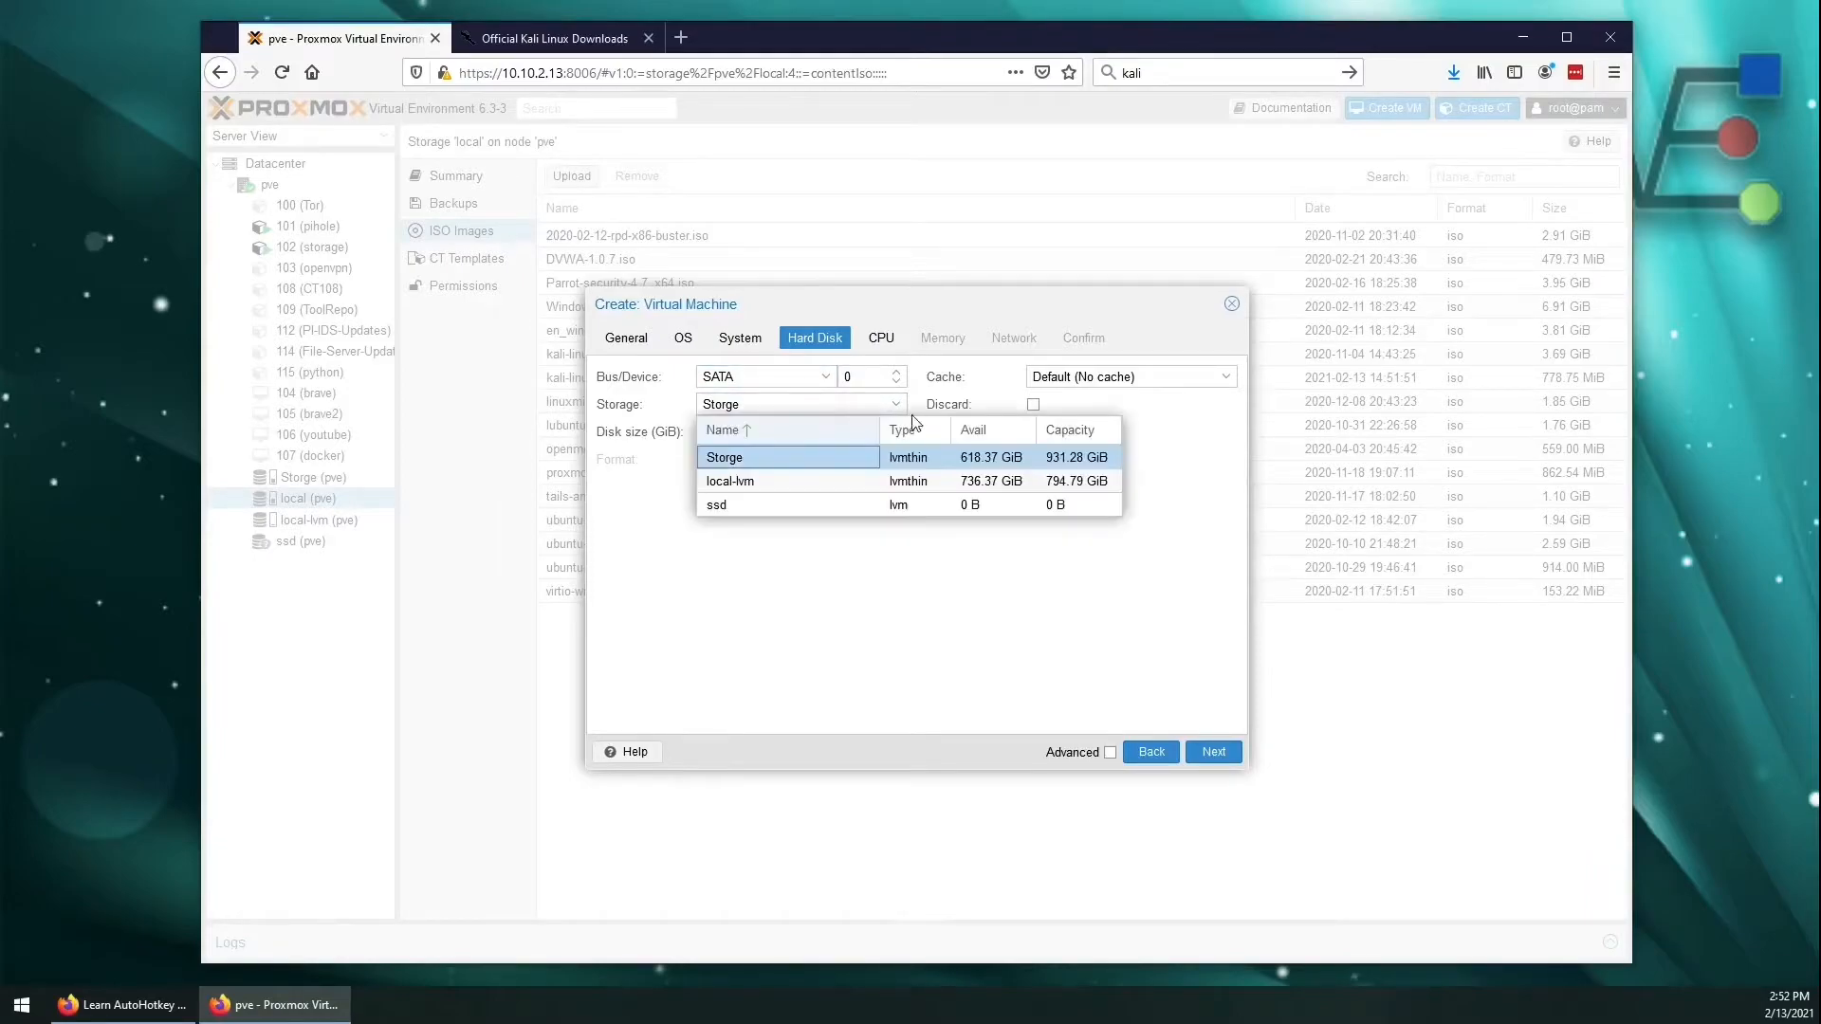
pyautogui.click(809, 484)
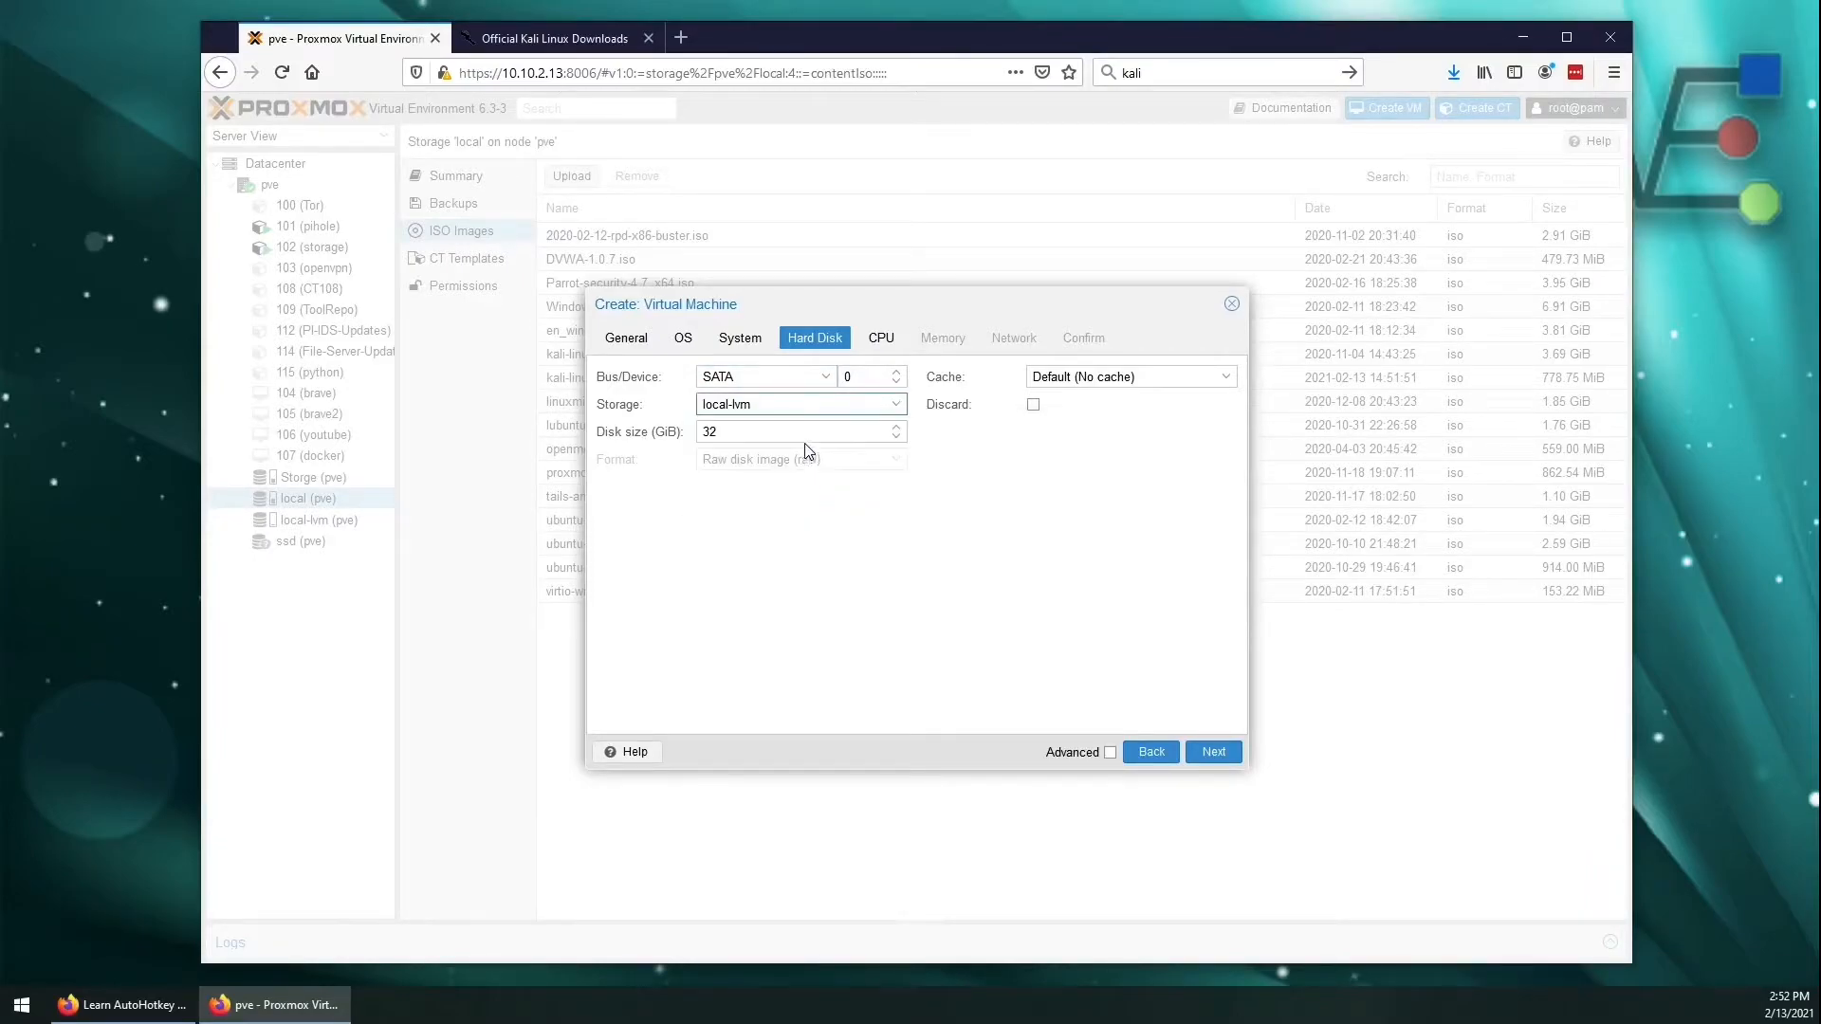
# Set the virtual machine's CPU to 3 sockets and its memory to 4098 MiB.
pyautogui.click(881, 337)
pyautogui.click(896, 373)
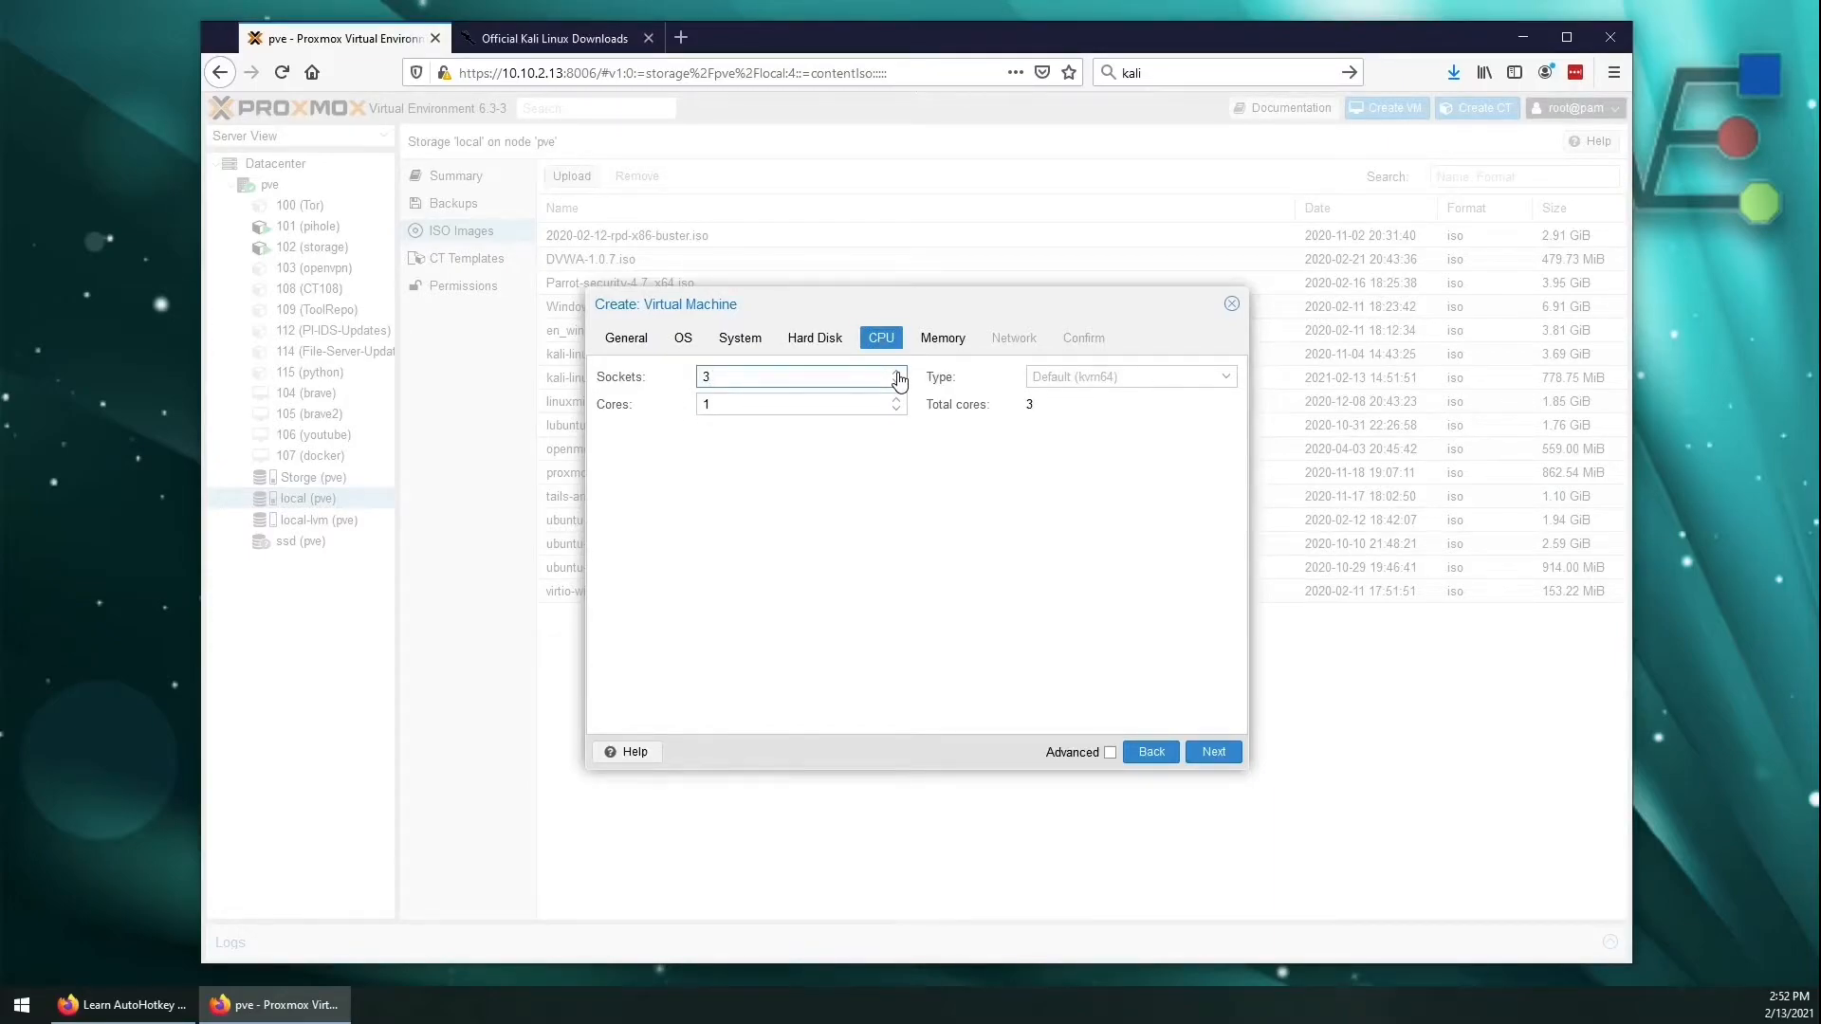
pyautogui.click(942, 337)
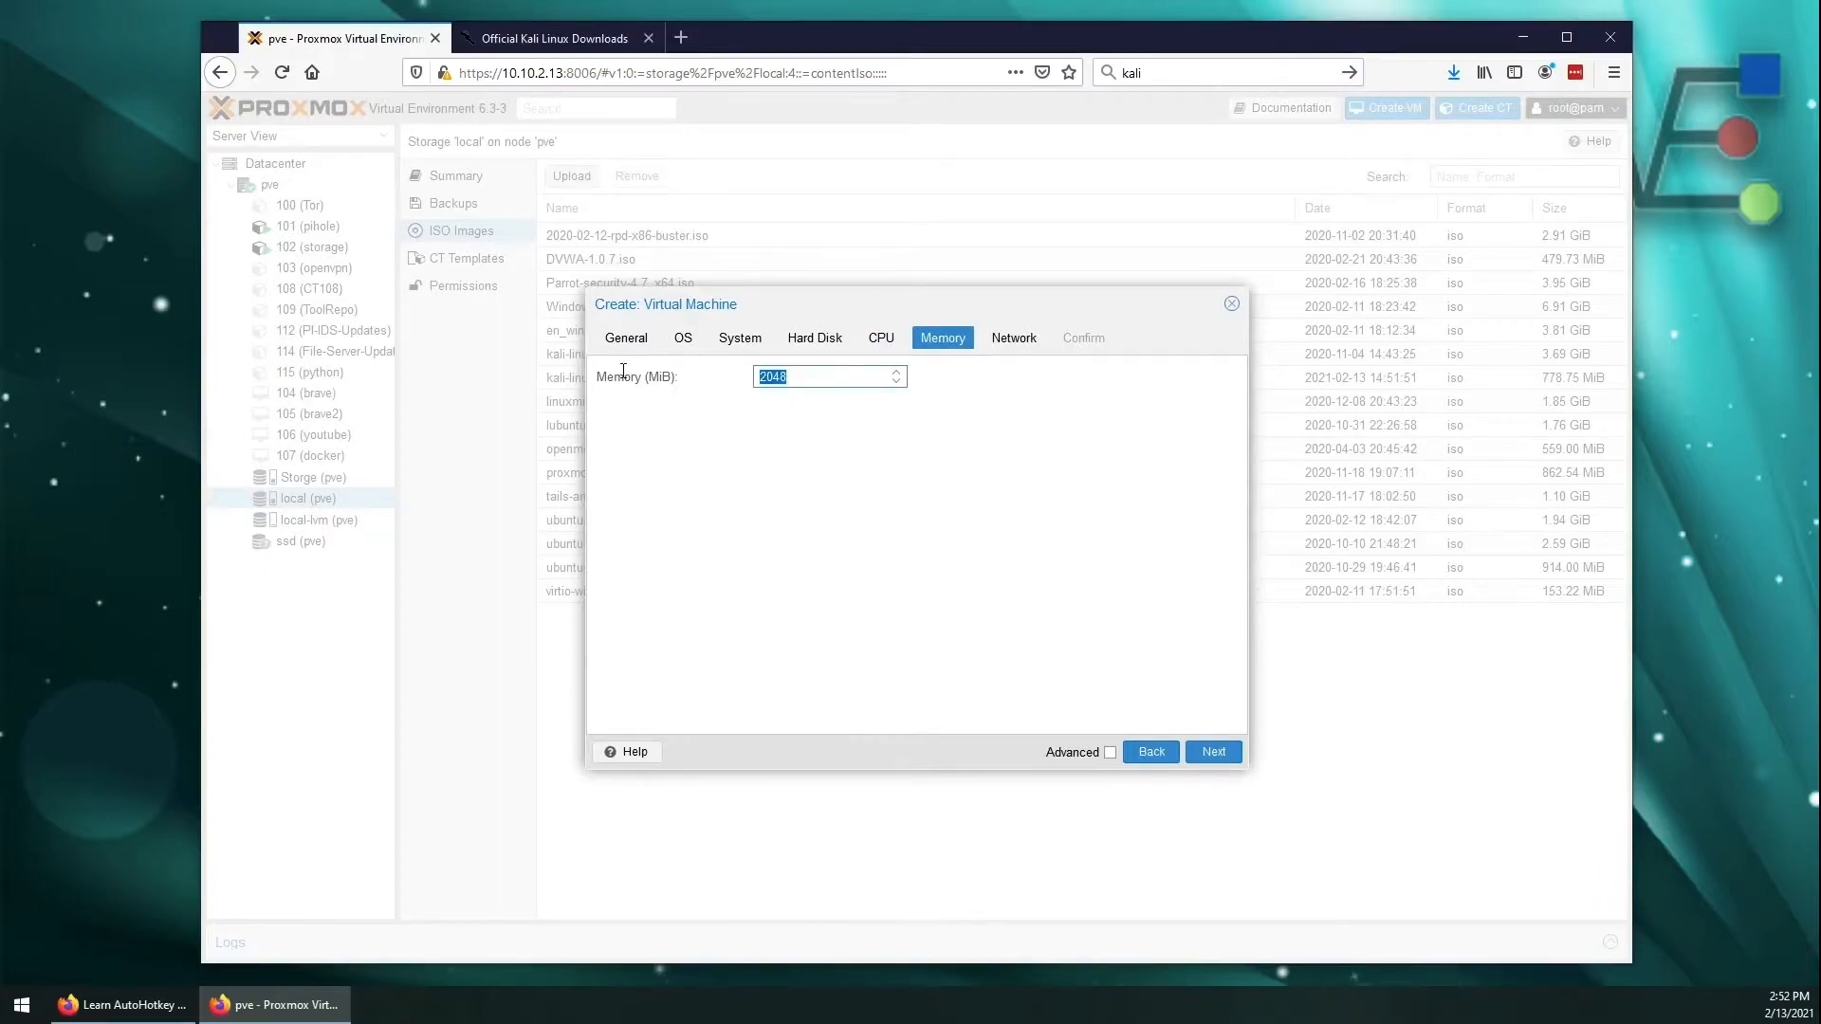
pyautogui.write('4098')
# Keep the default network settings on bridge vmbr0 and finish creating the virtual machine.
pyautogui.click(1016, 346)
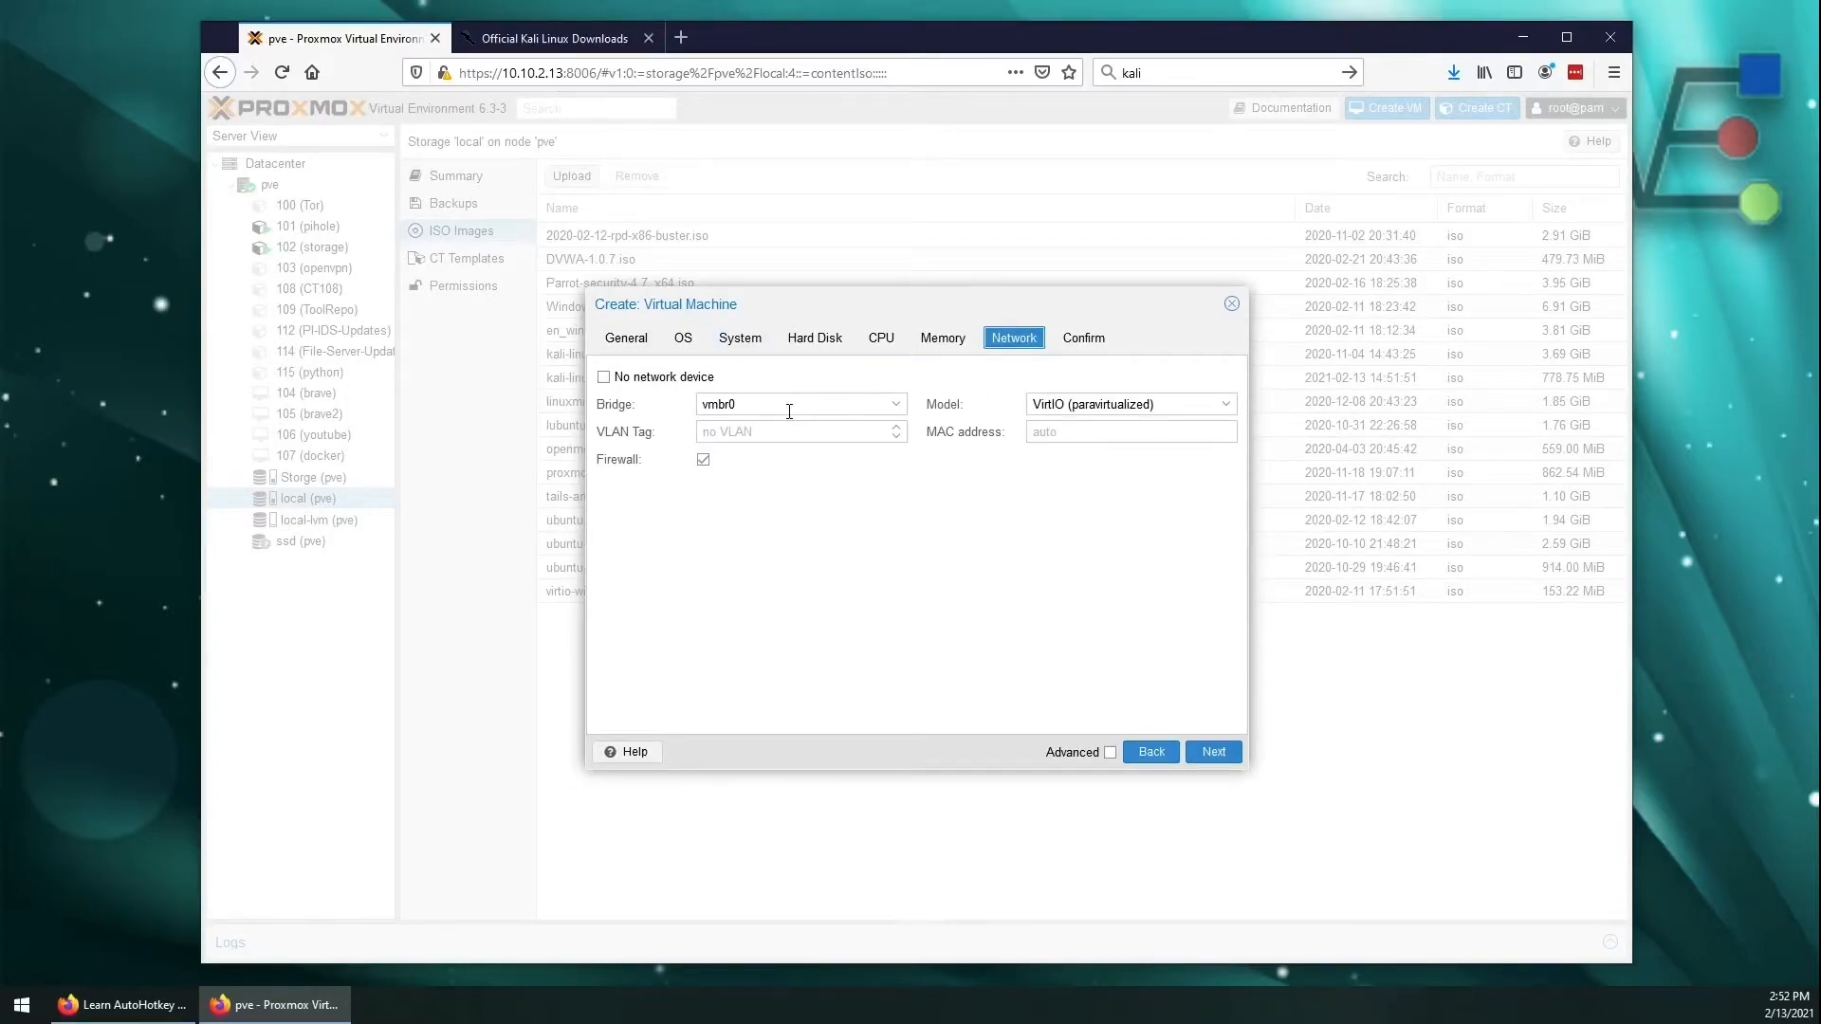
pyautogui.click(1088, 339)
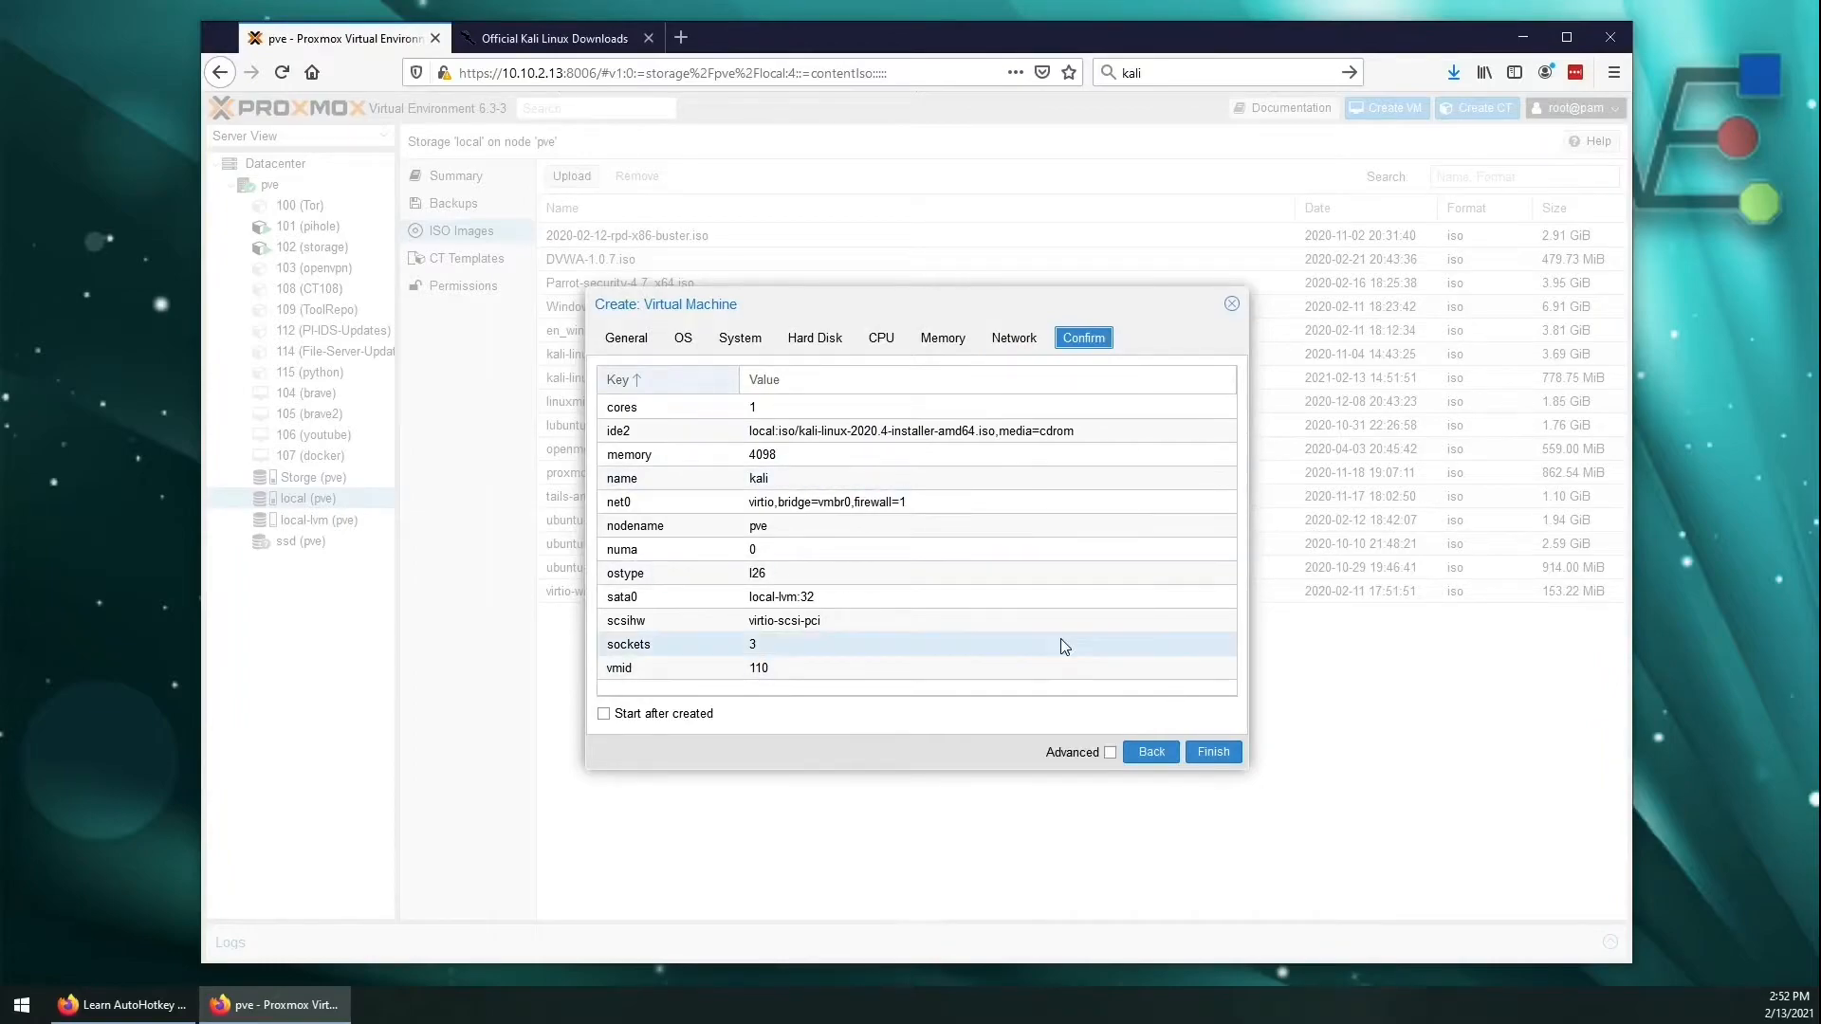
pyautogui.click(1210, 754)
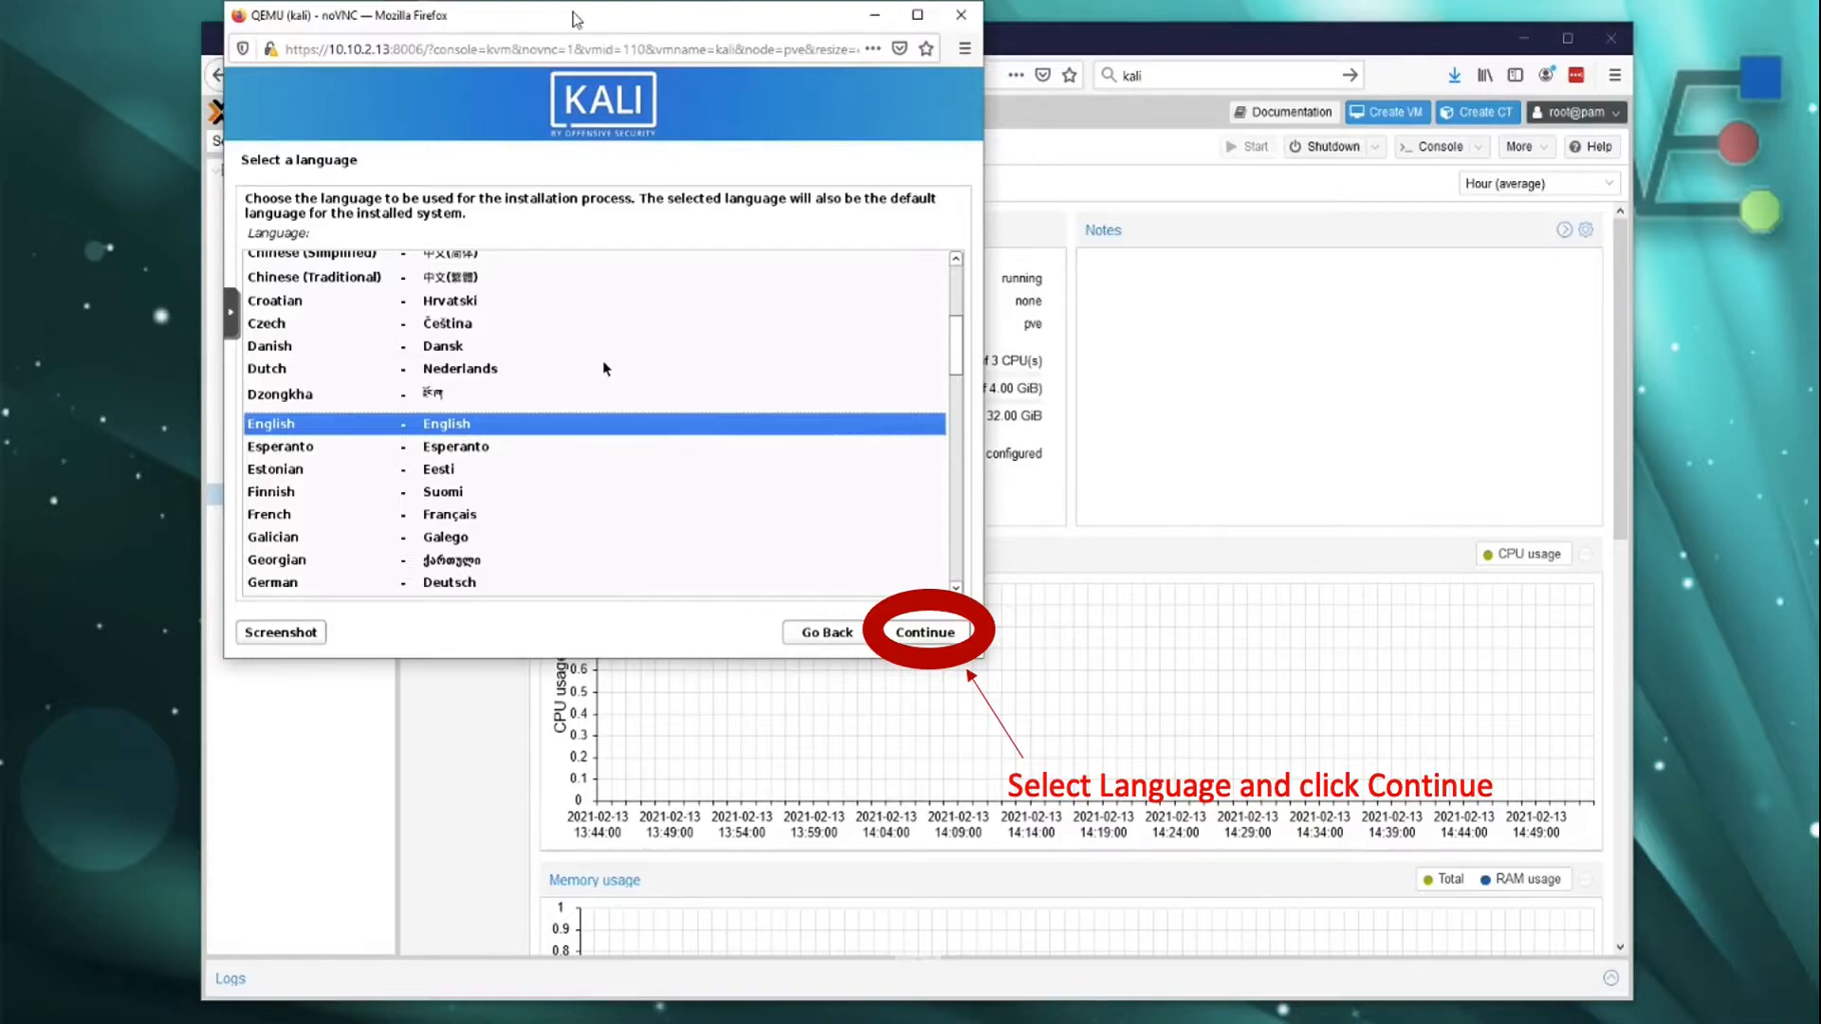
# Set the Kali installer's language to English, location to United States and keymap to American English.
pyautogui.click(921, 632)
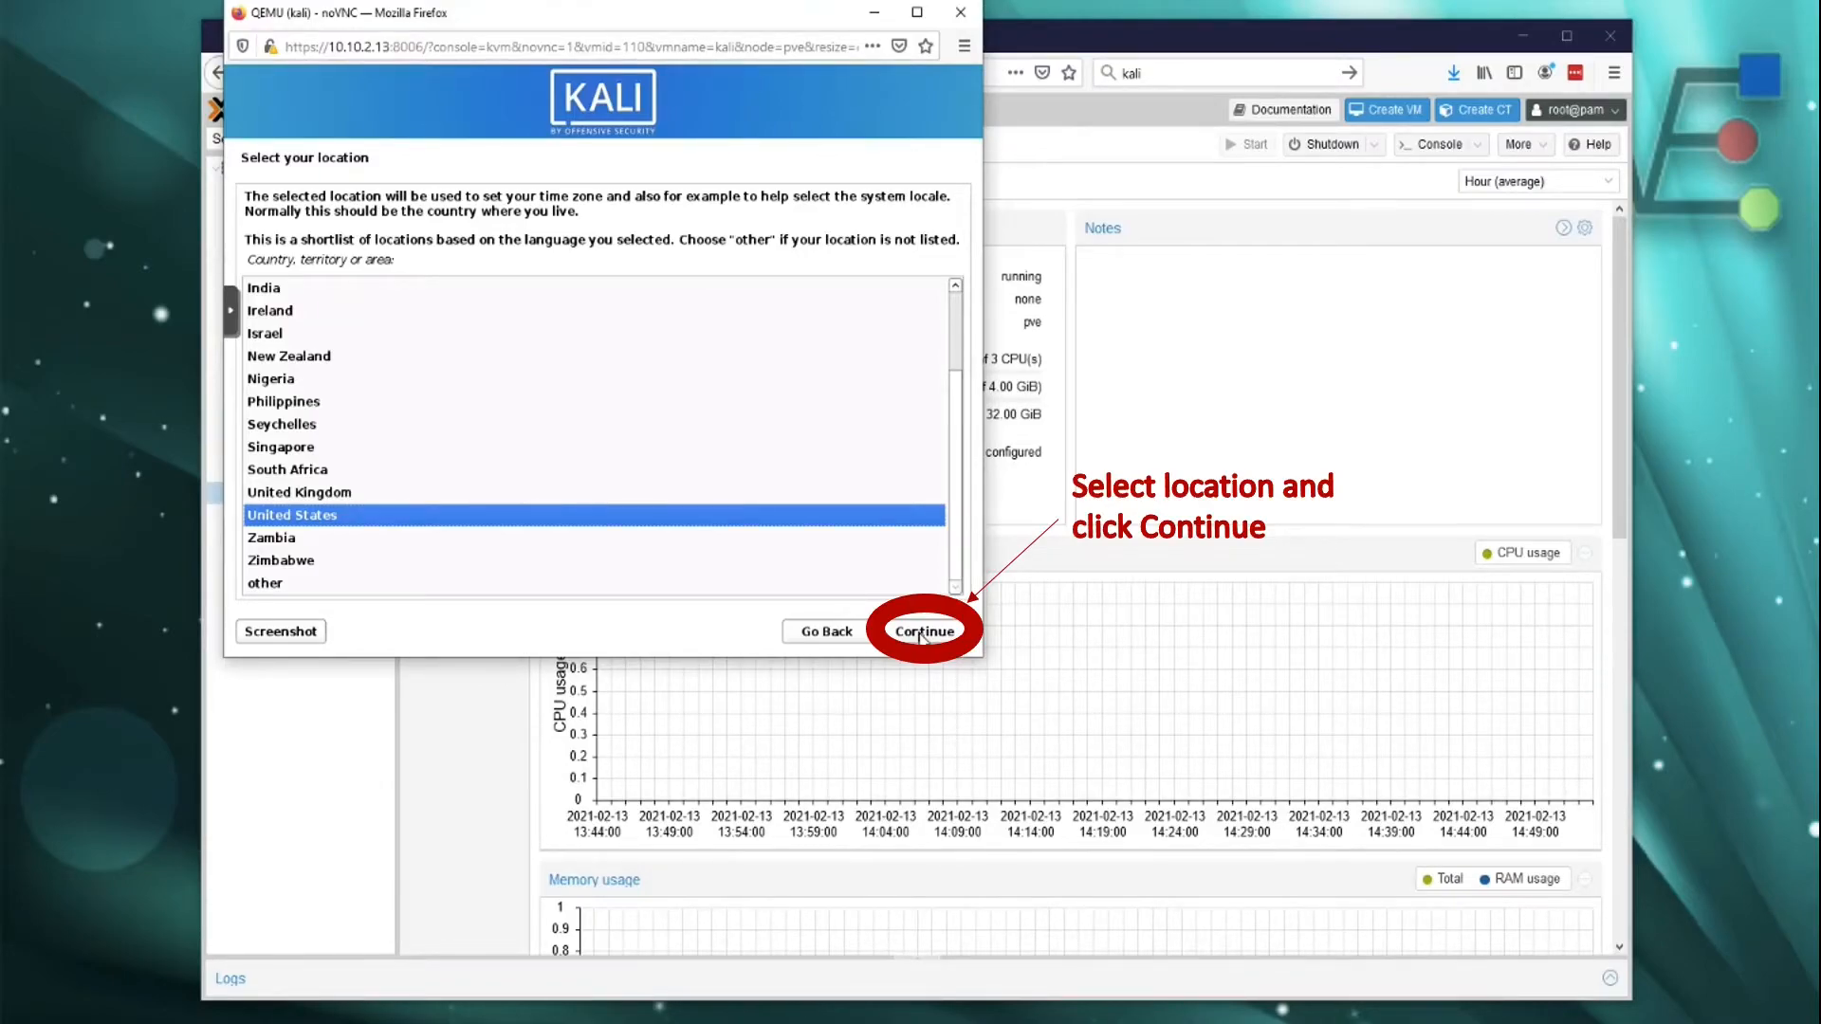
pyautogui.click(919, 632)
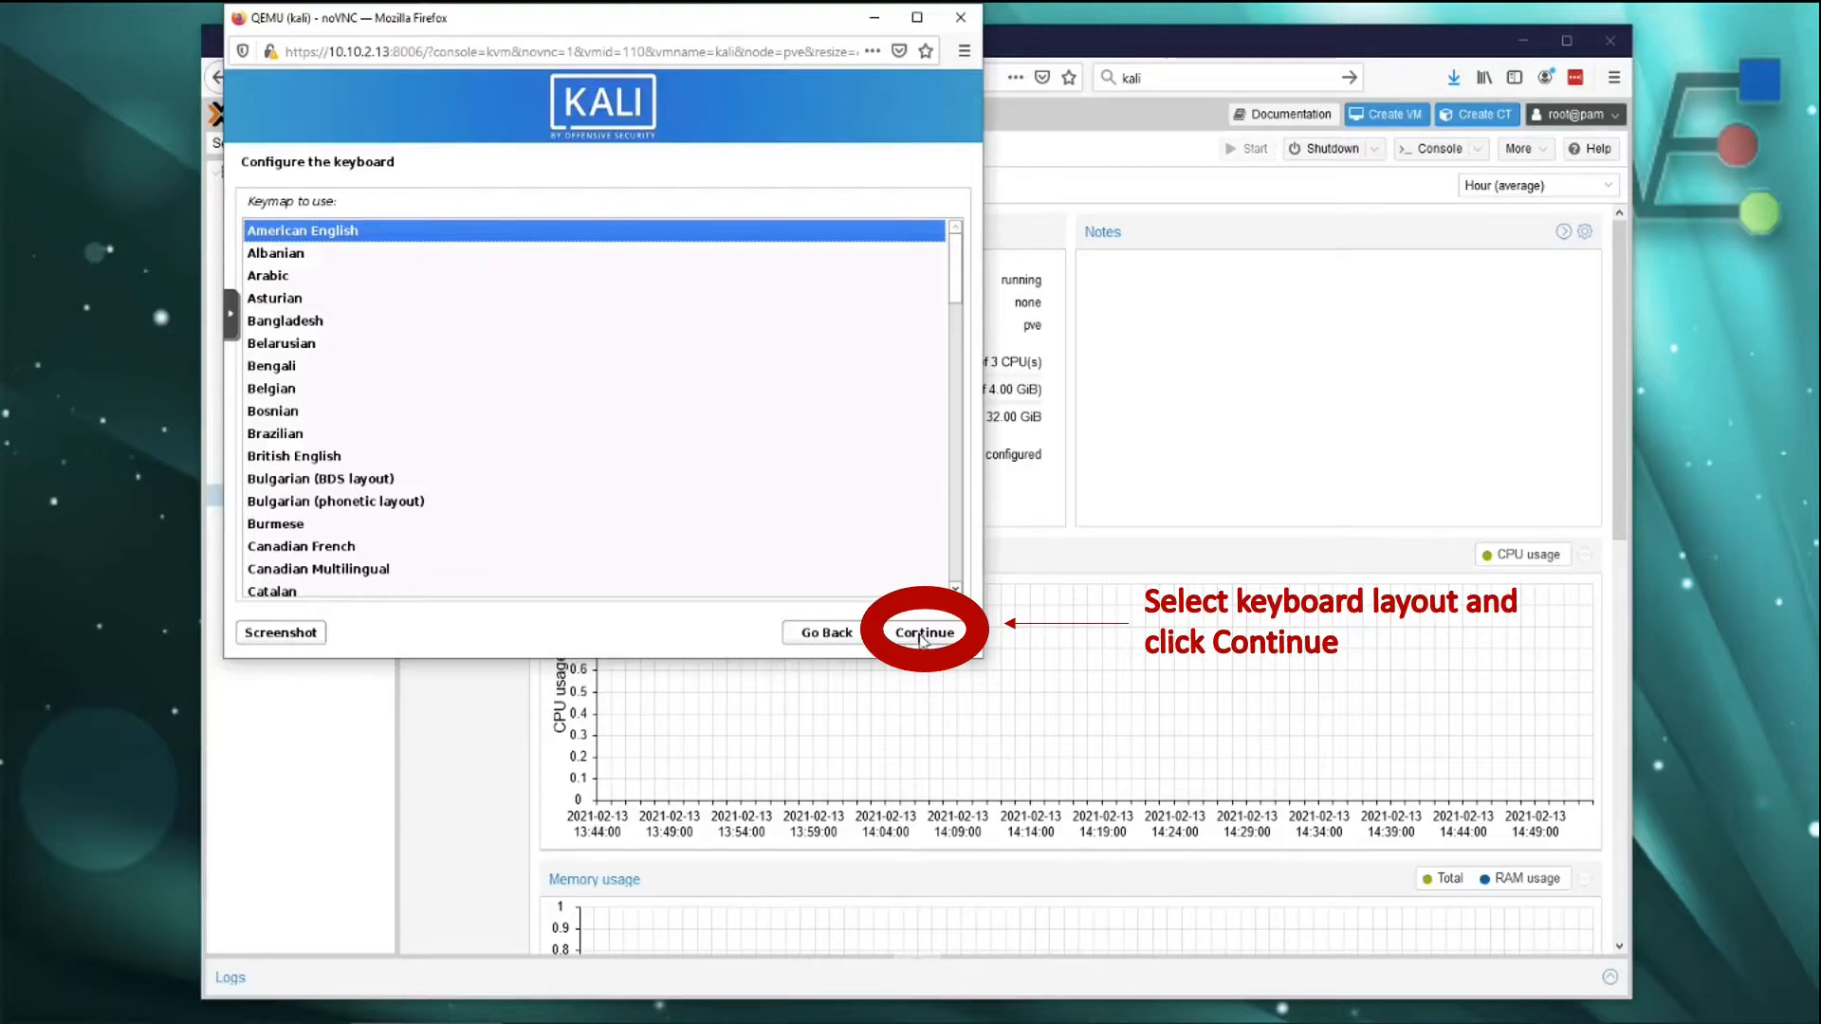
pyautogui.click(920, 636)
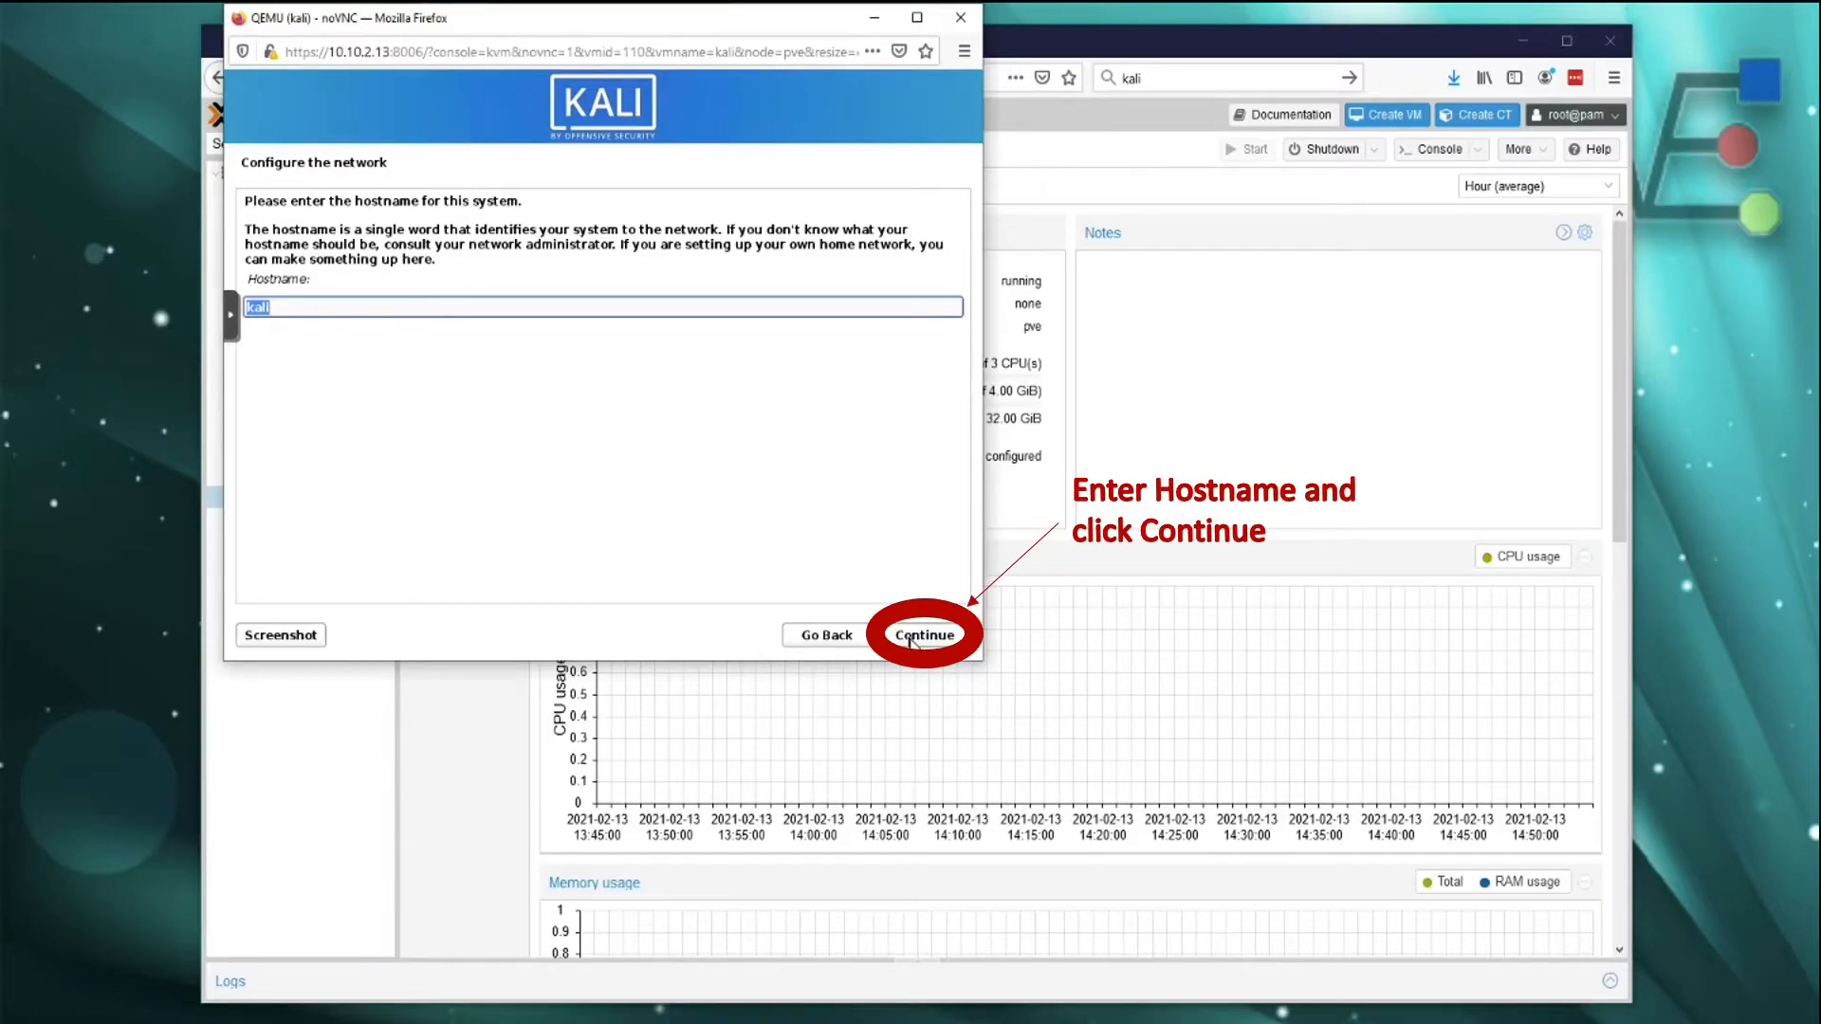
# Configure the network with the hostname kali and leave the domain name blank.
pyautogui.click(910, 640)
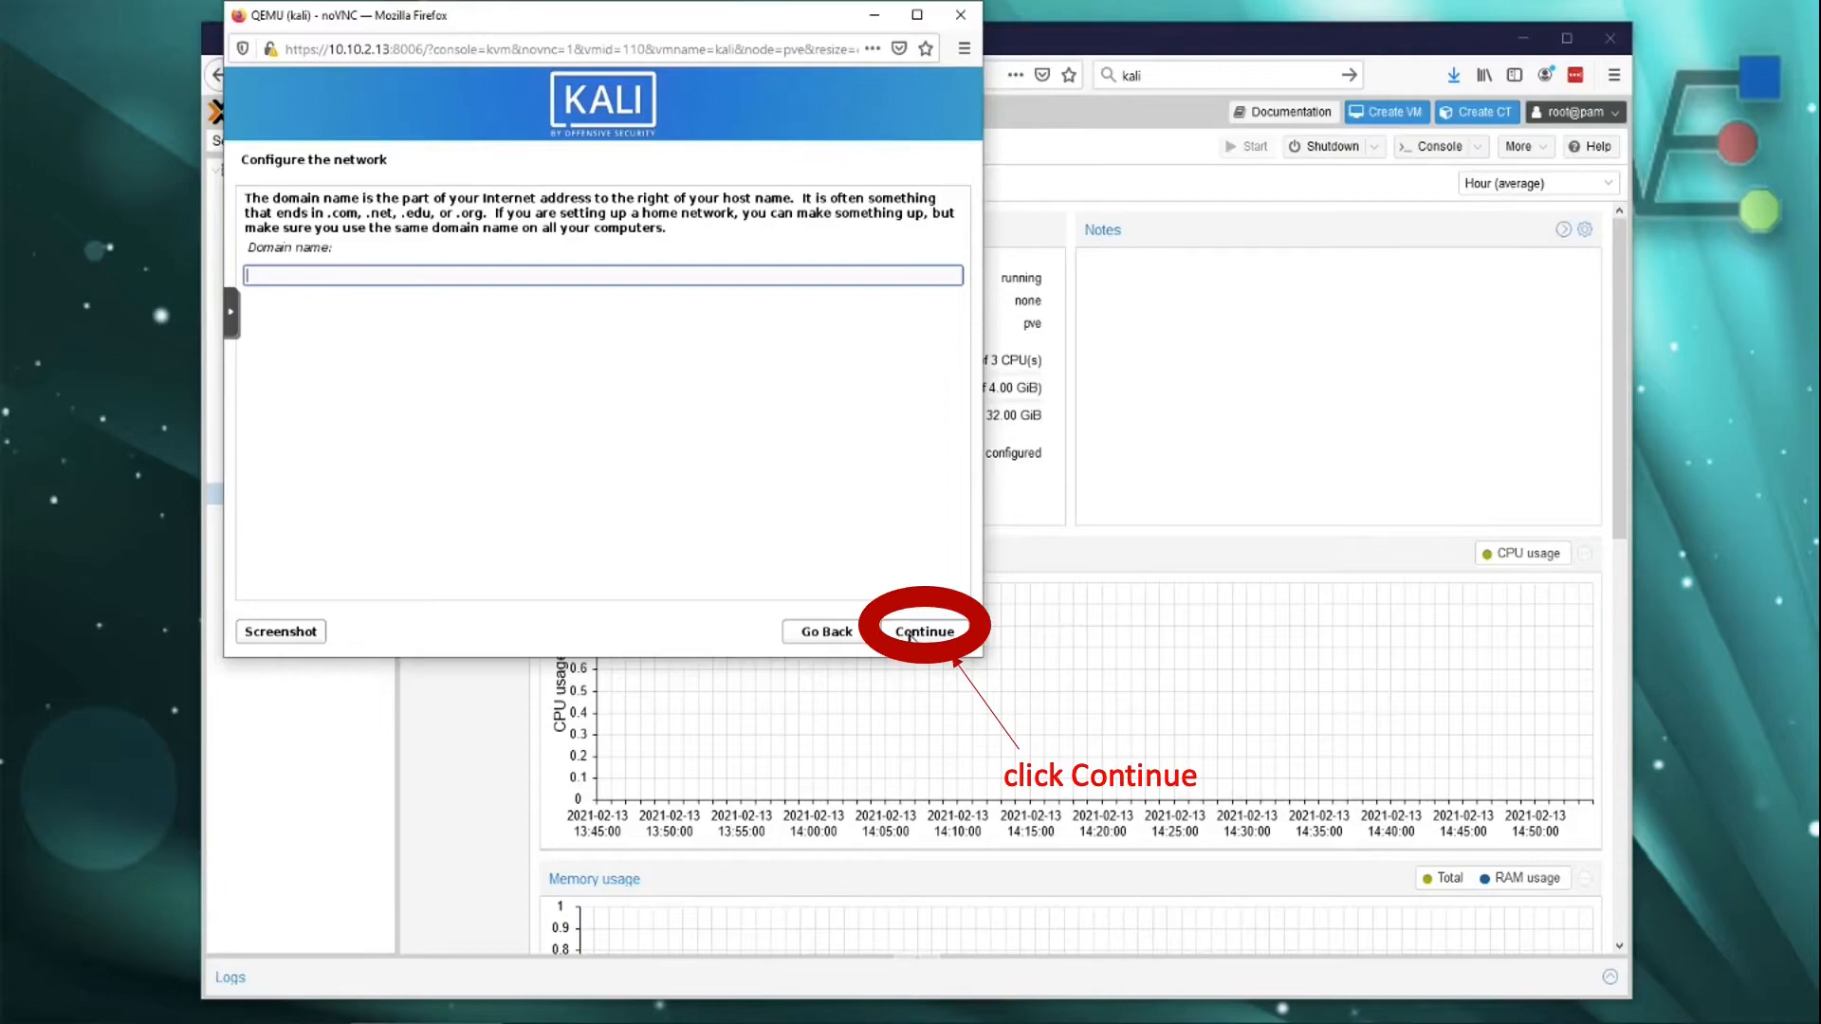
pyautogui.click(909, 636)
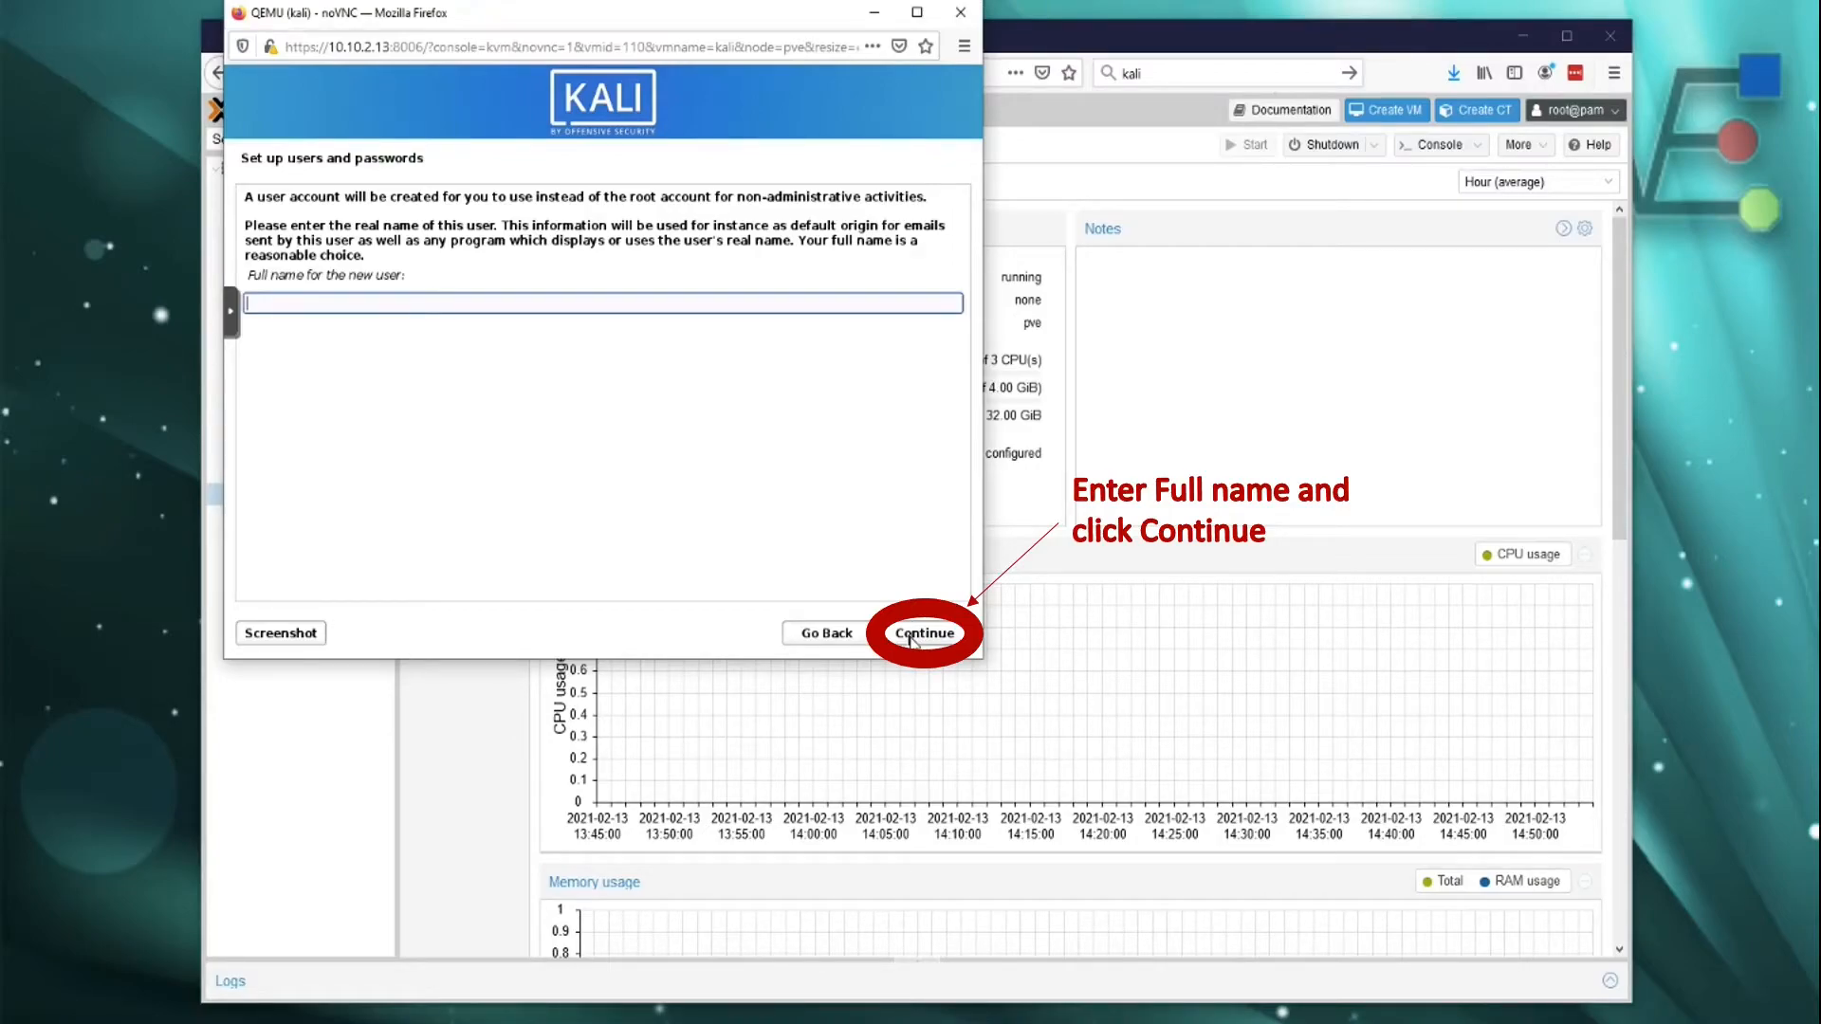
# Set up the new user account with a full name, username and account password, and choose the Eastern time zone.
pyautogui.click(910, 635)
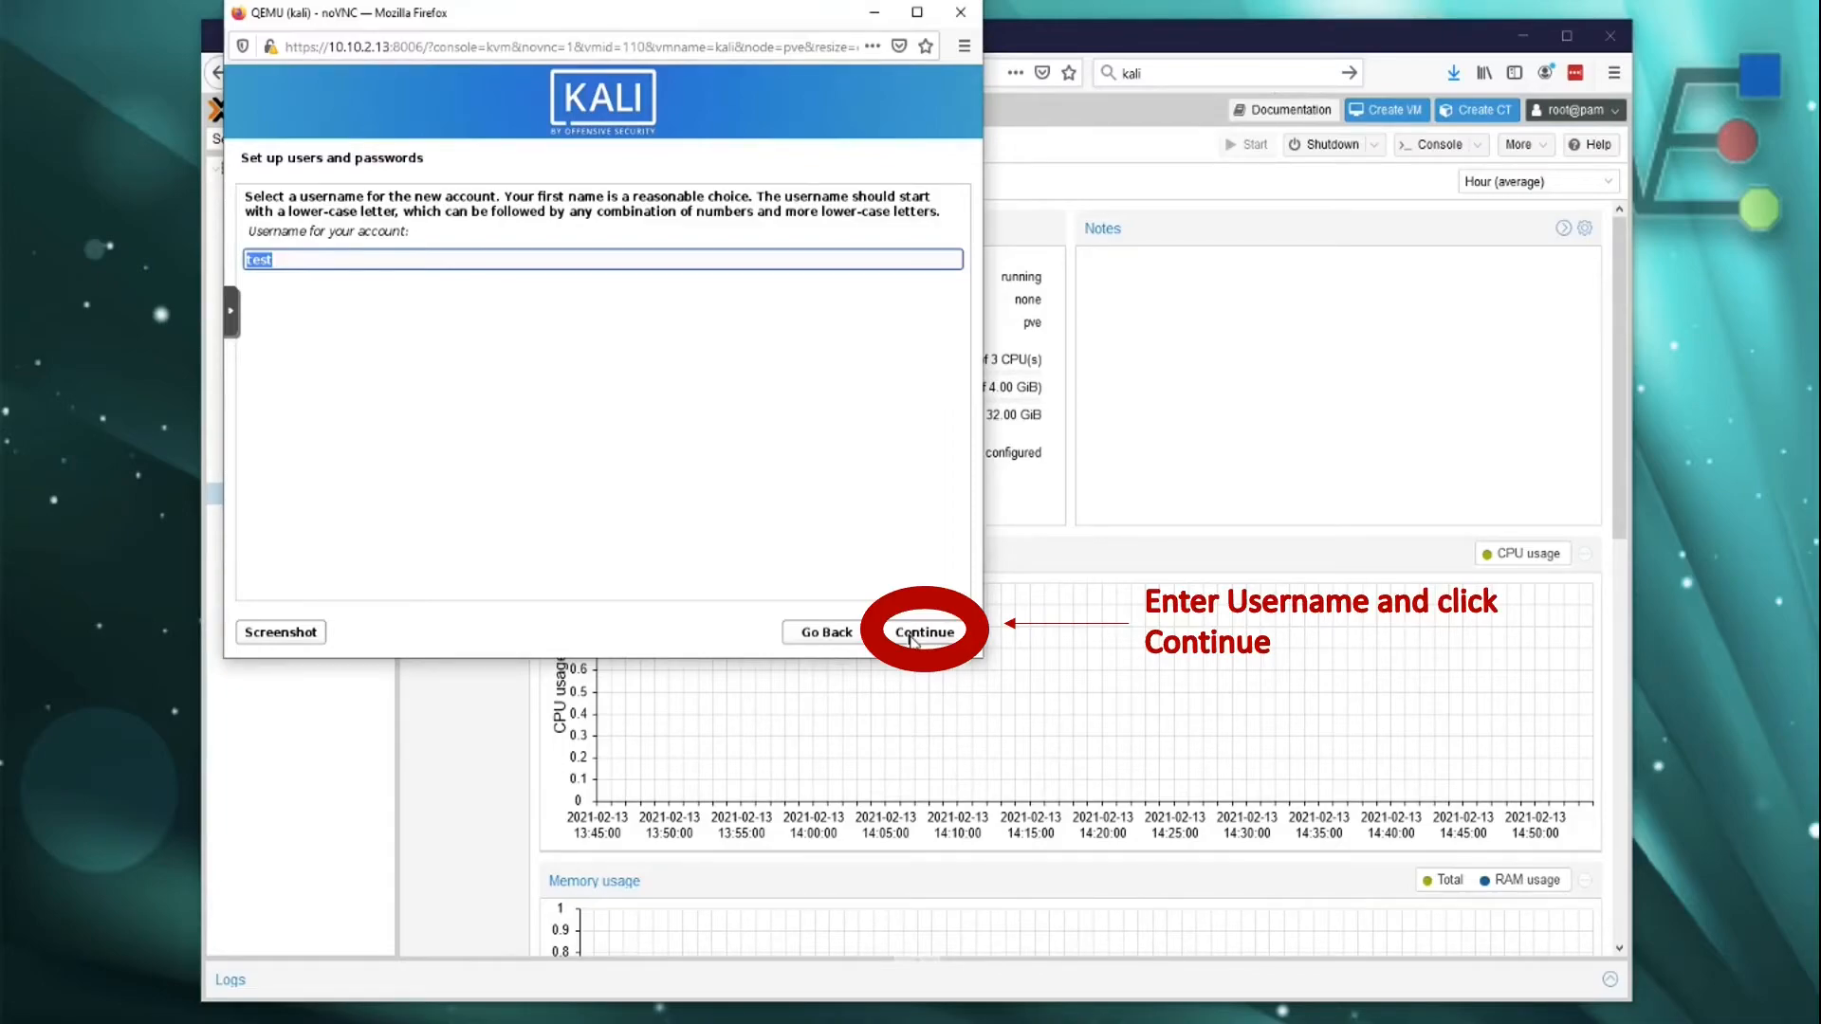
pyautogui.click(911, 638)
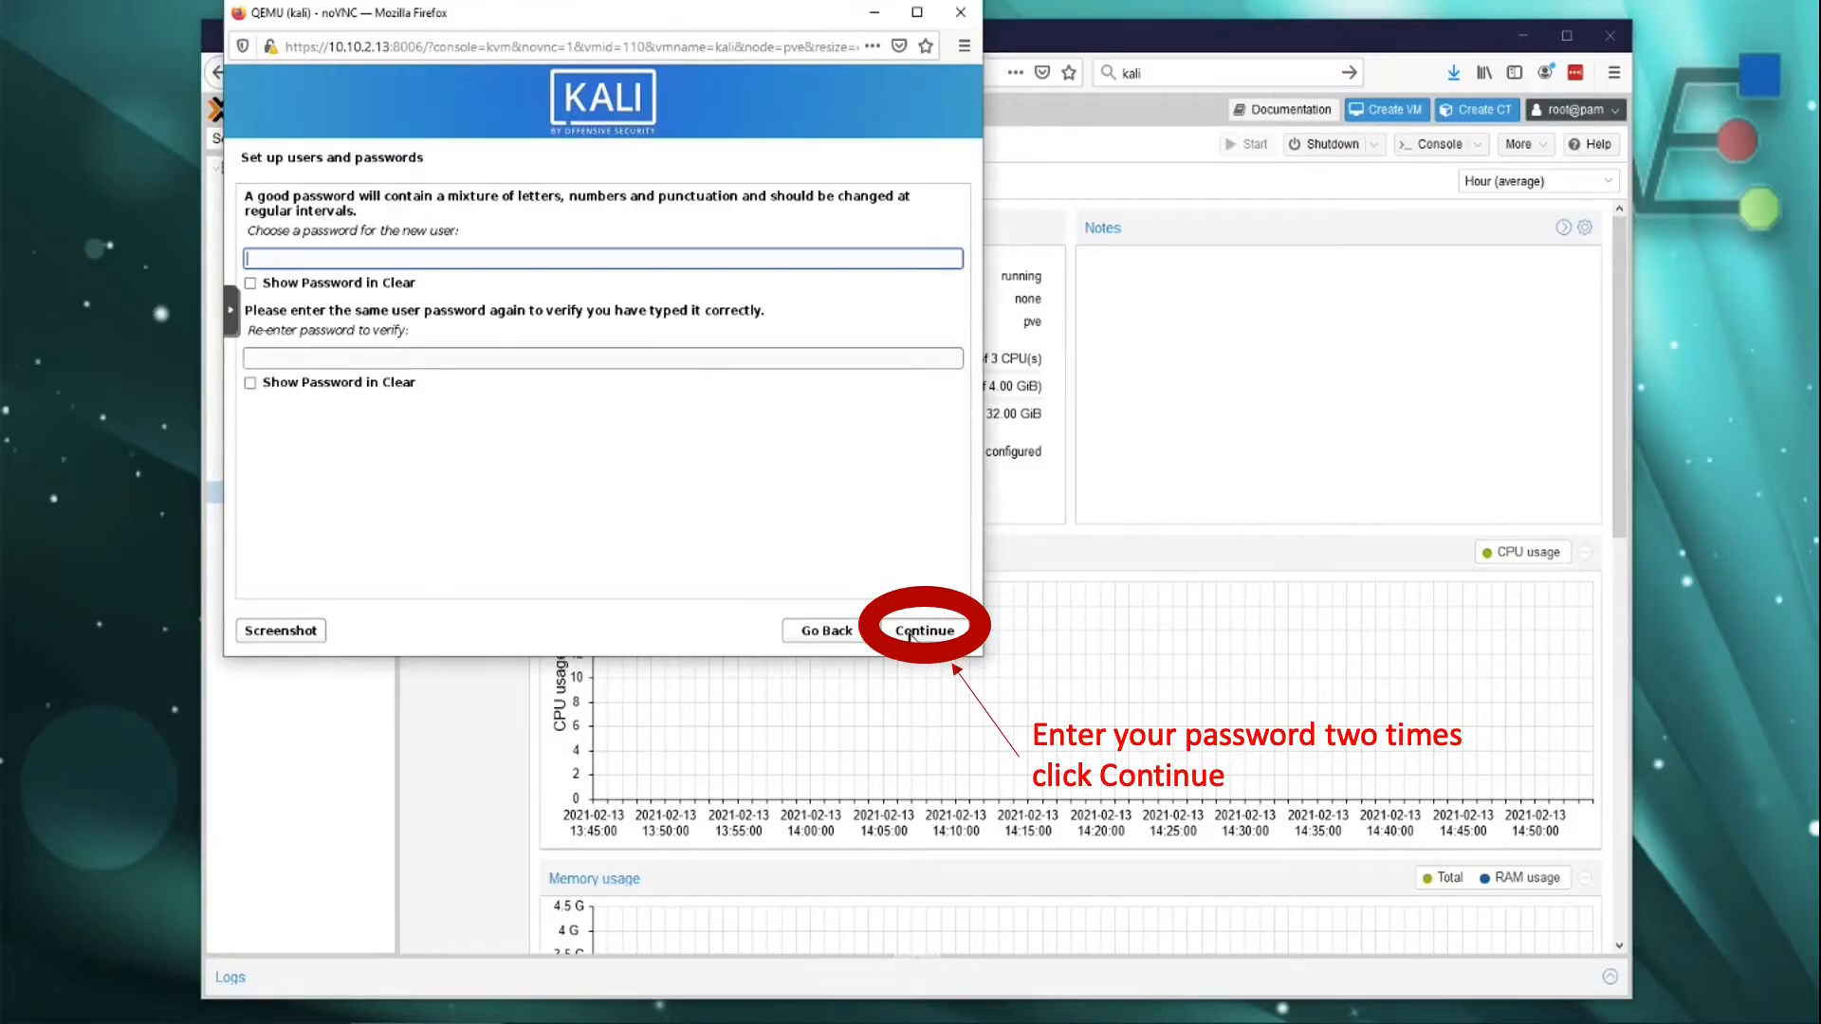
pyautogui.click(912, 633)
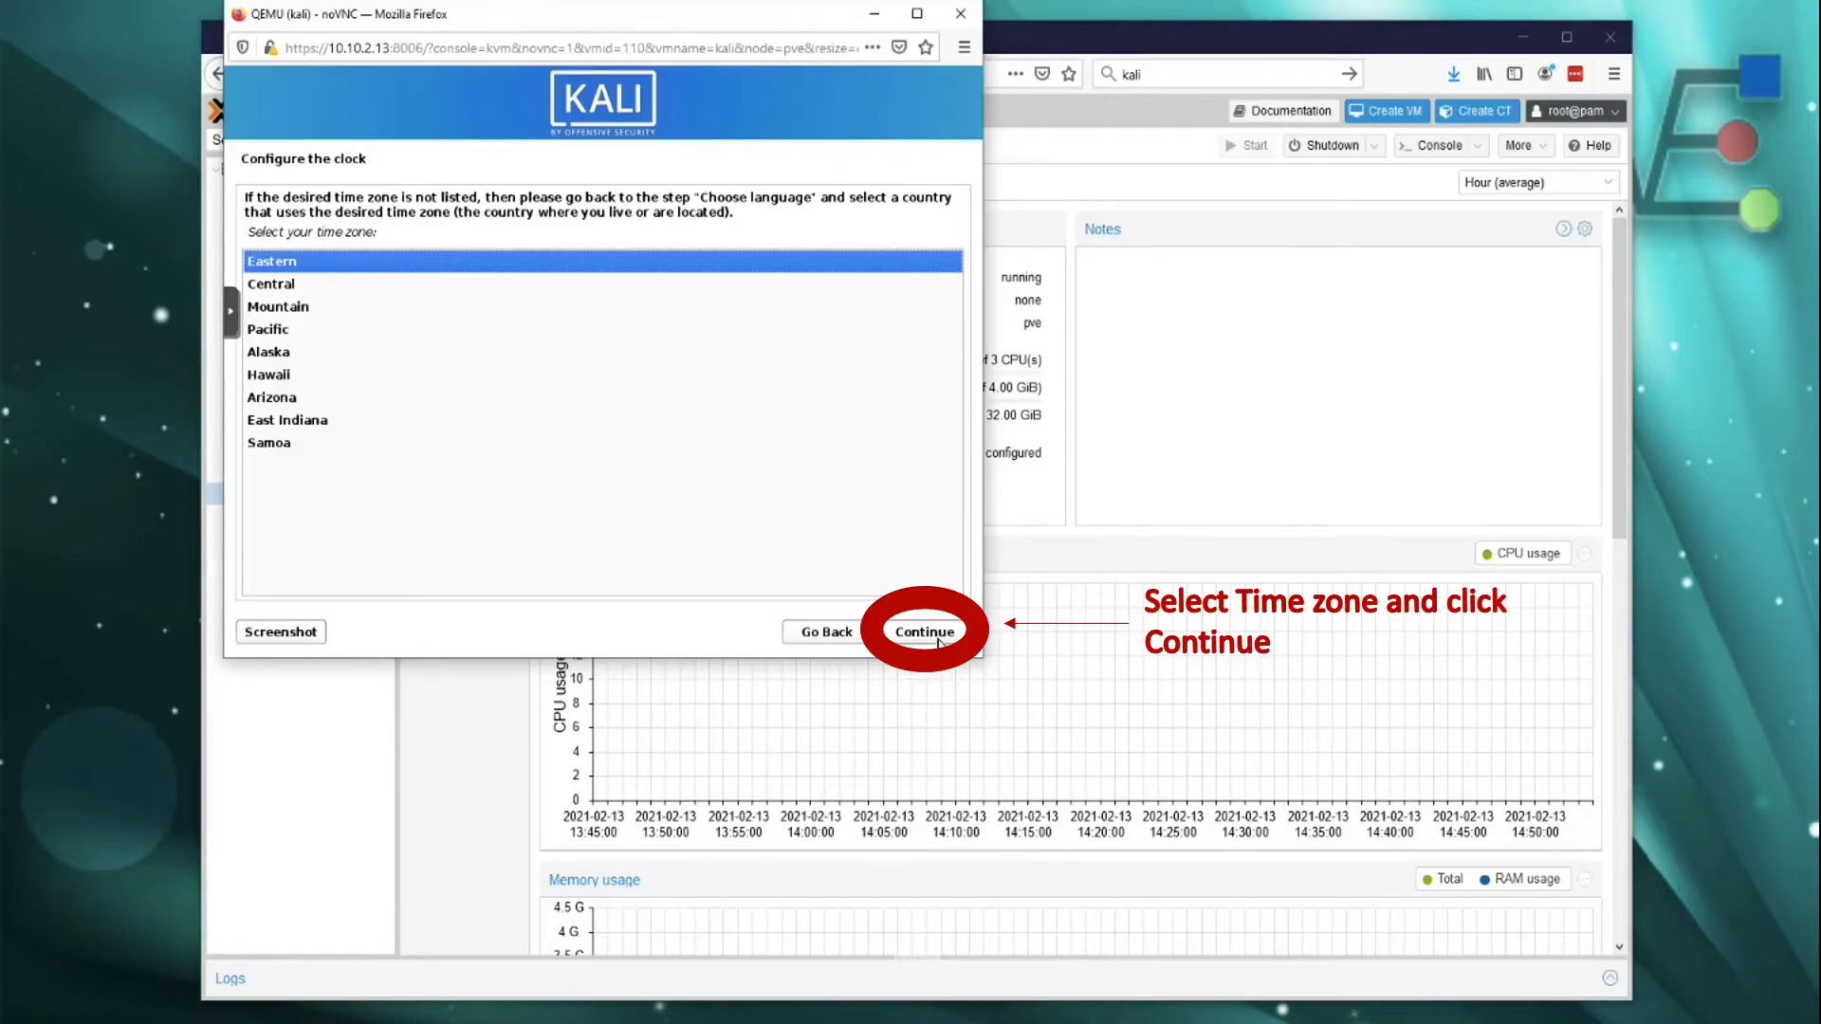
pyautogui.click(924, 631)
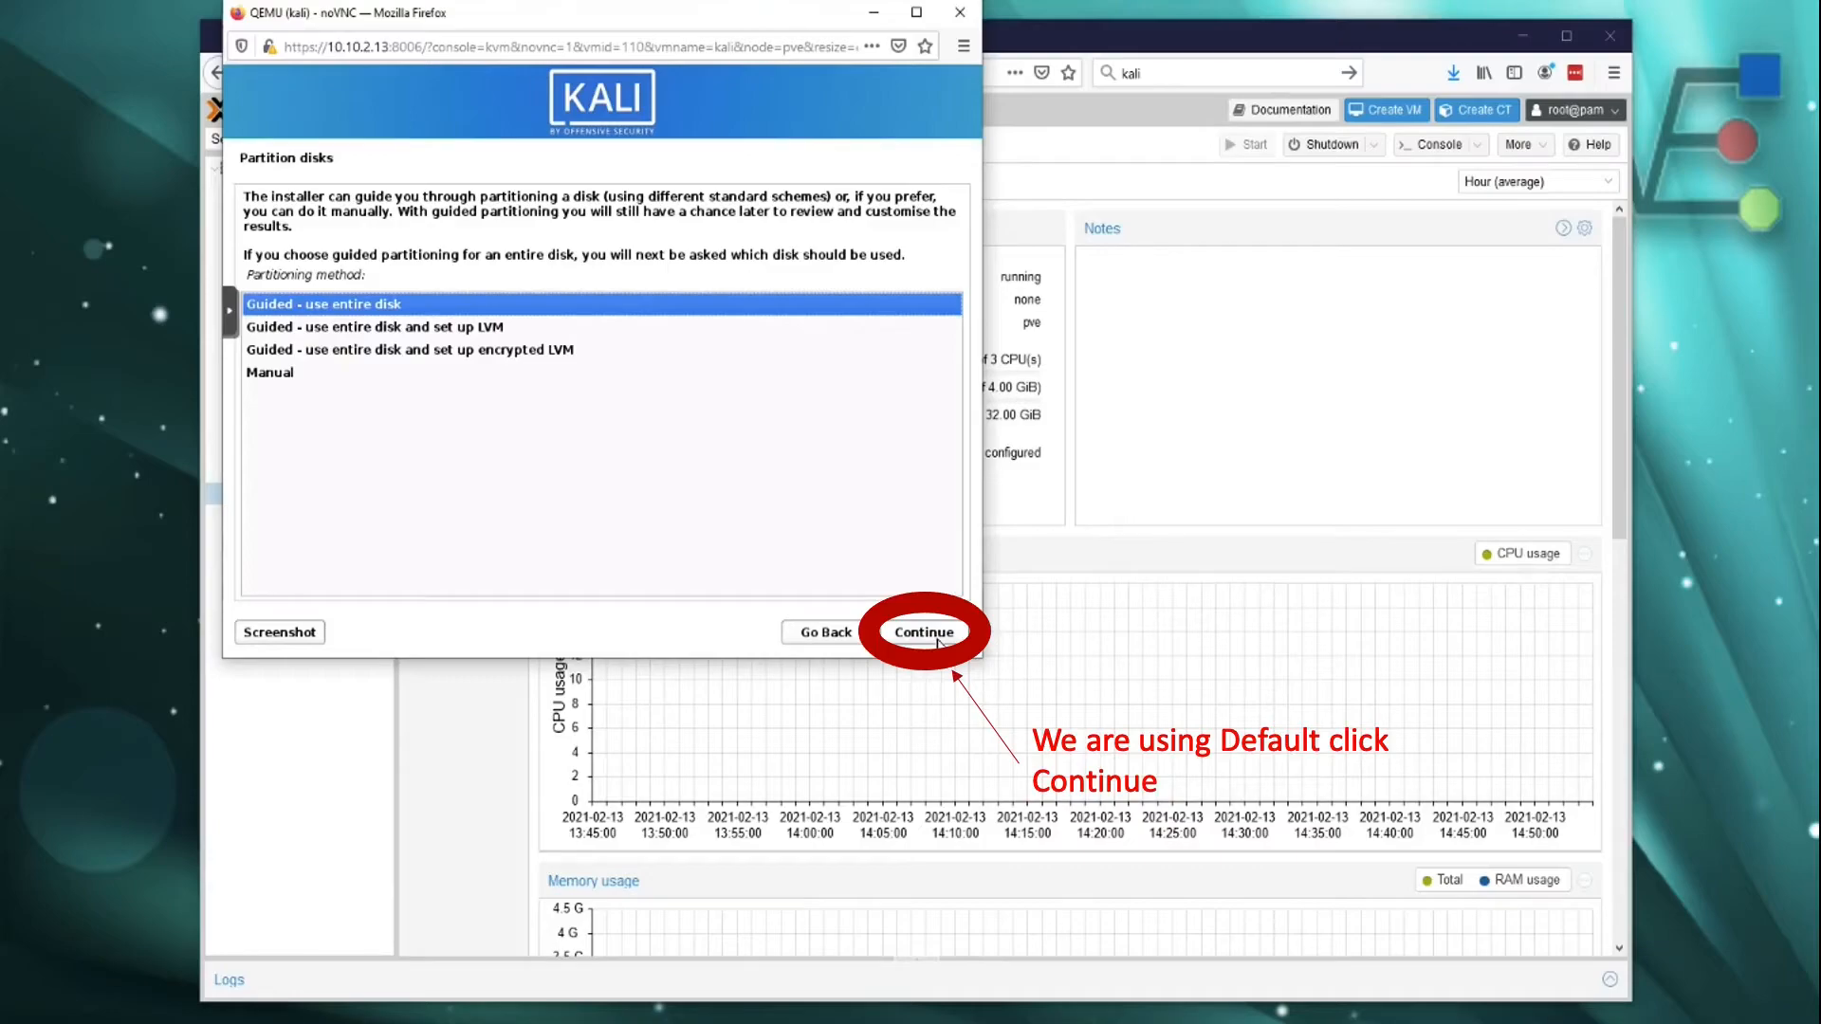
# Partition the entire sda disk with guided partitioning, keeping all files in one partition, and write the changes to disk.
pyautogui.click(937, 641)
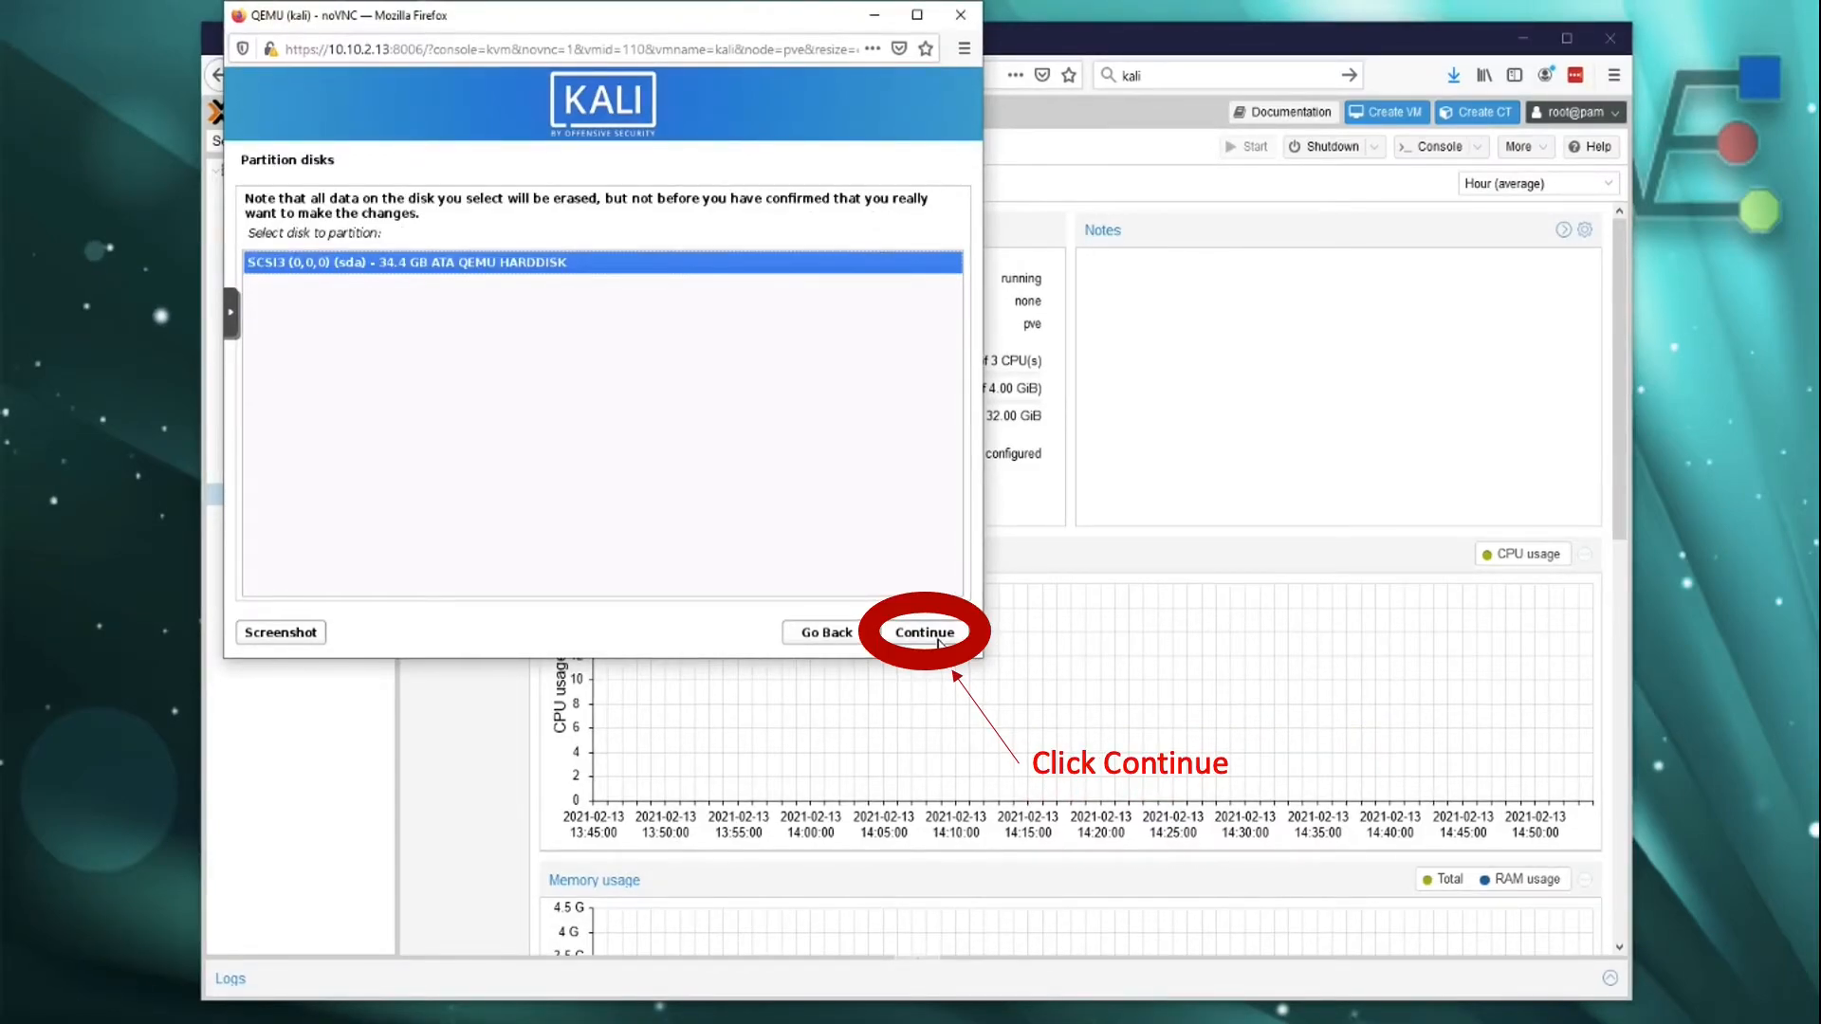
pyautogui.click(936, 641)
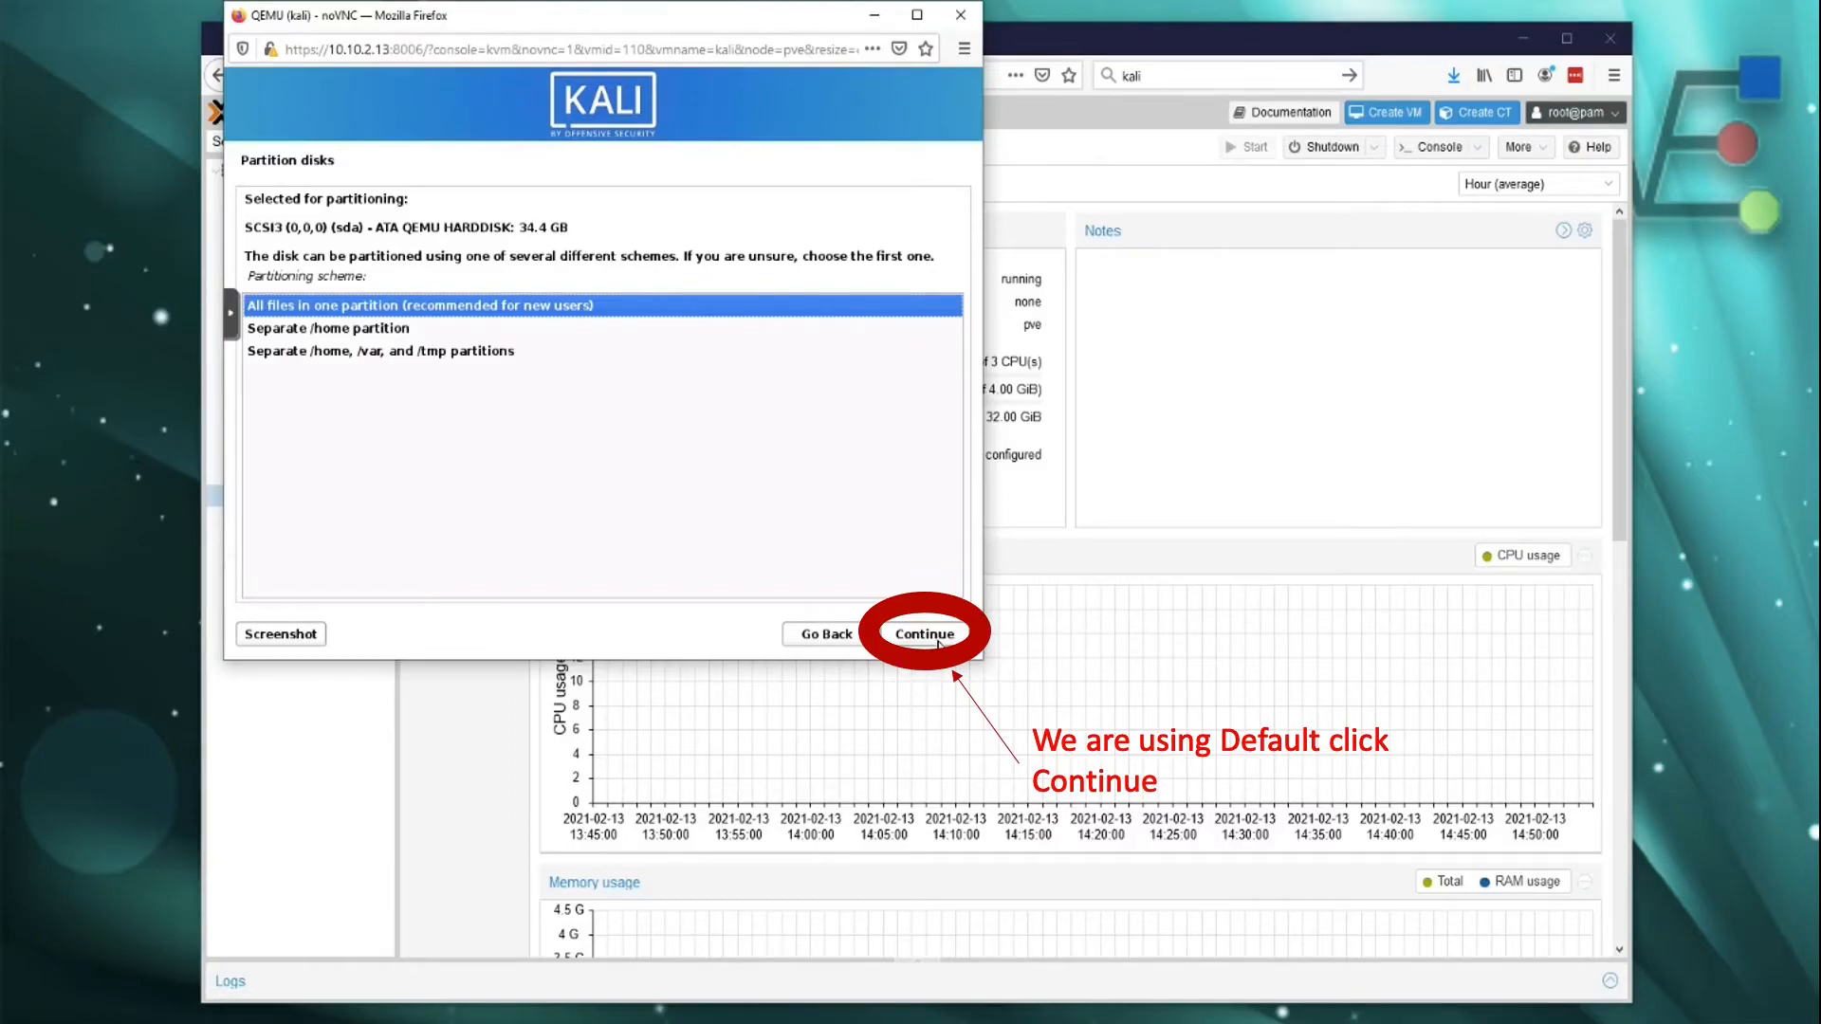
pyautogui.click(925, 635)
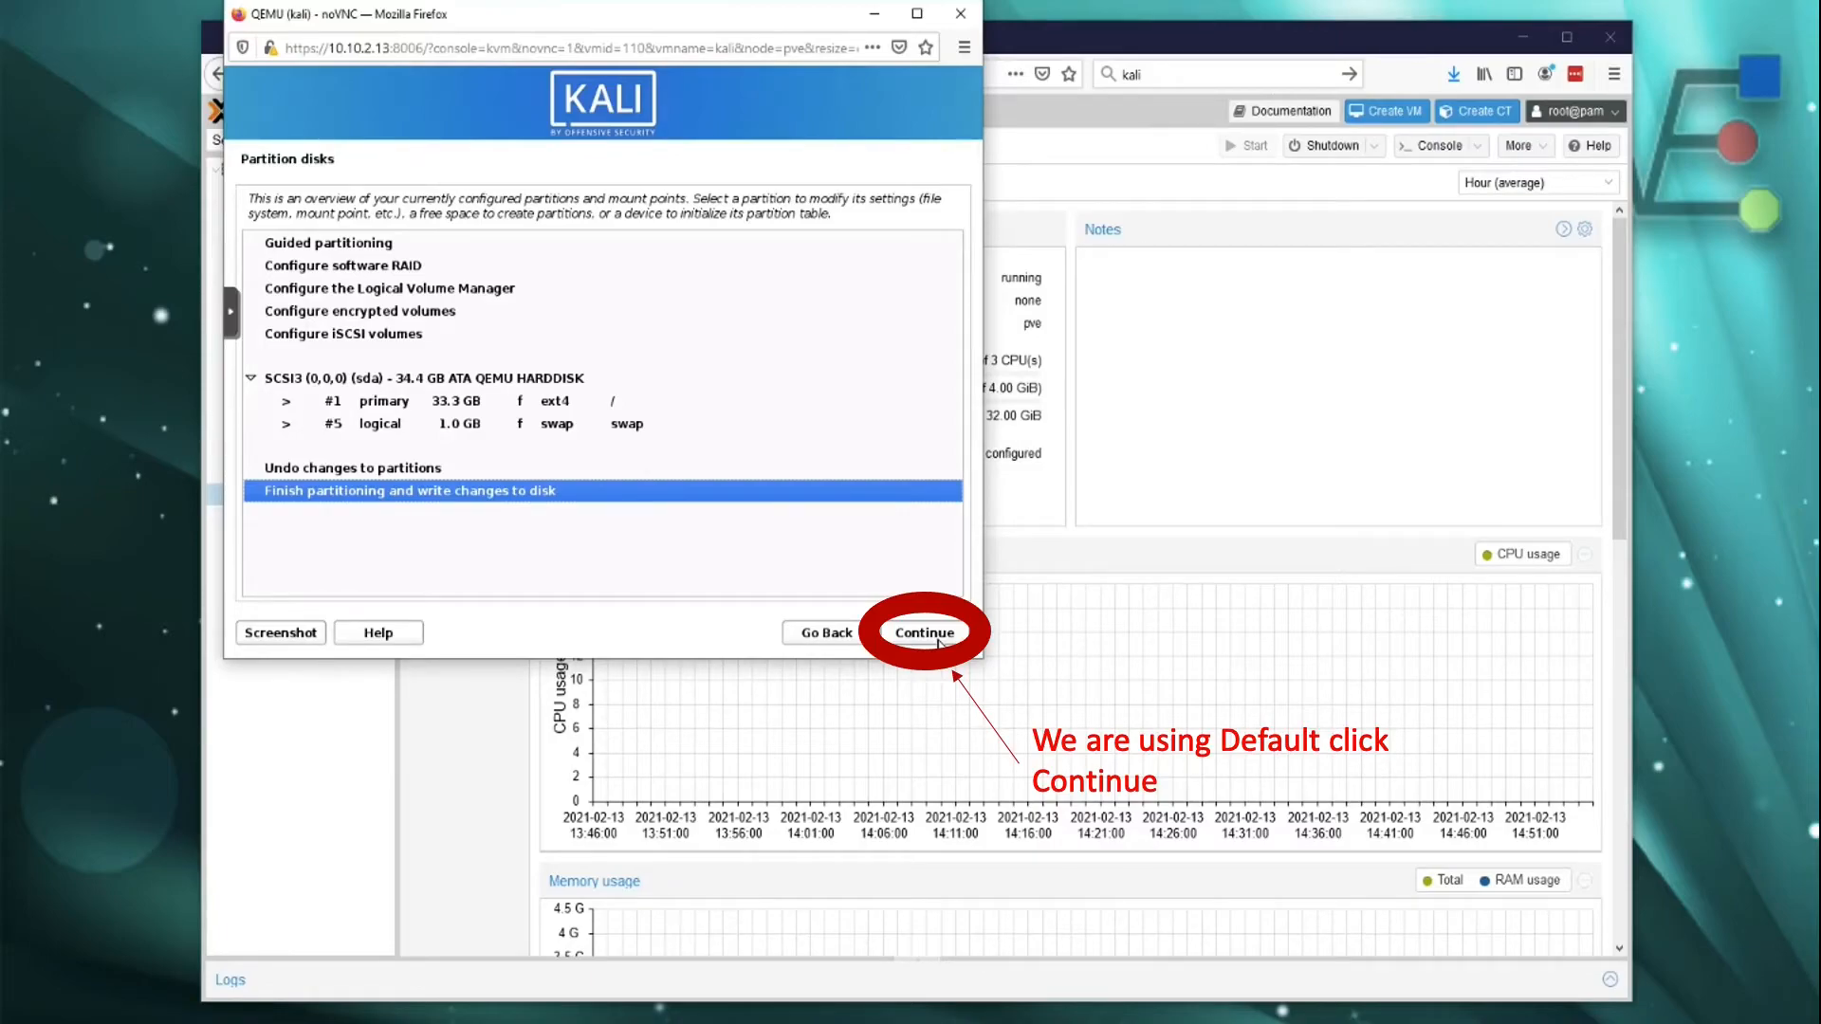
pyautogui.click(925, 633)
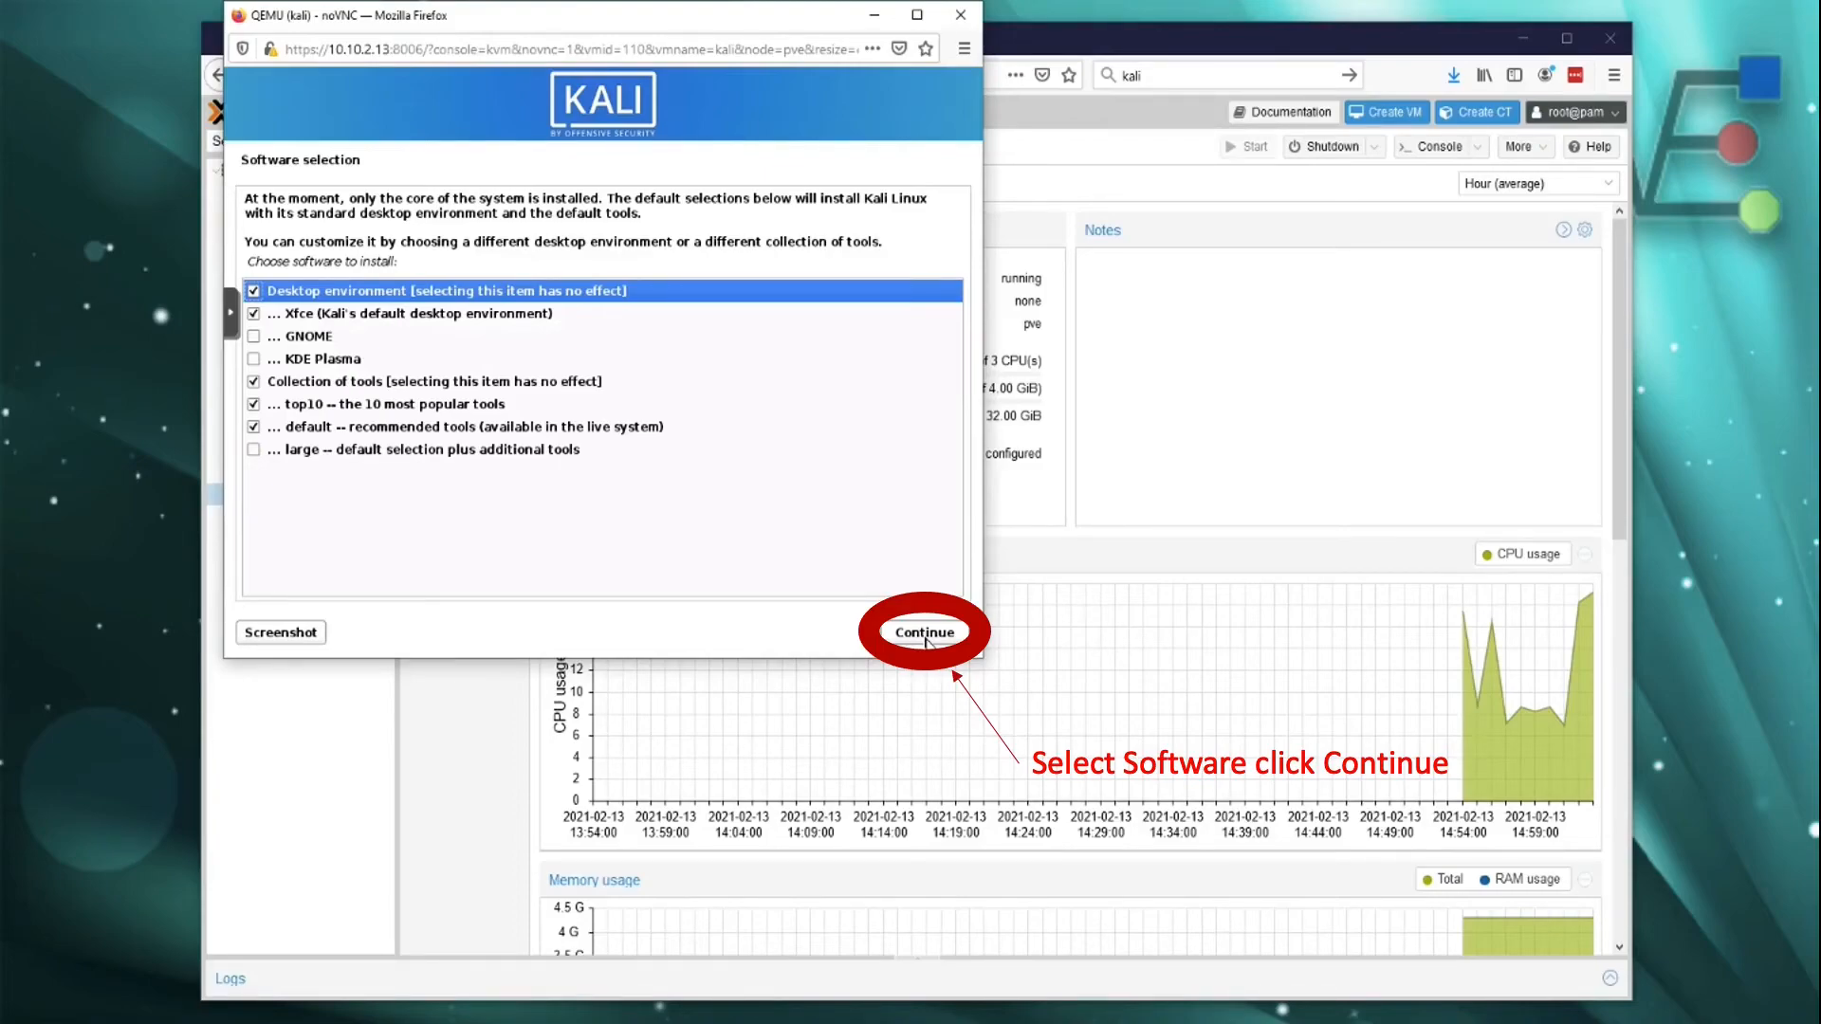
# Install the default Xfce desktop and tool collections, and complete the installation with the GRUB boot loader on /dev/sda.
pyautogui.click(925, 632)
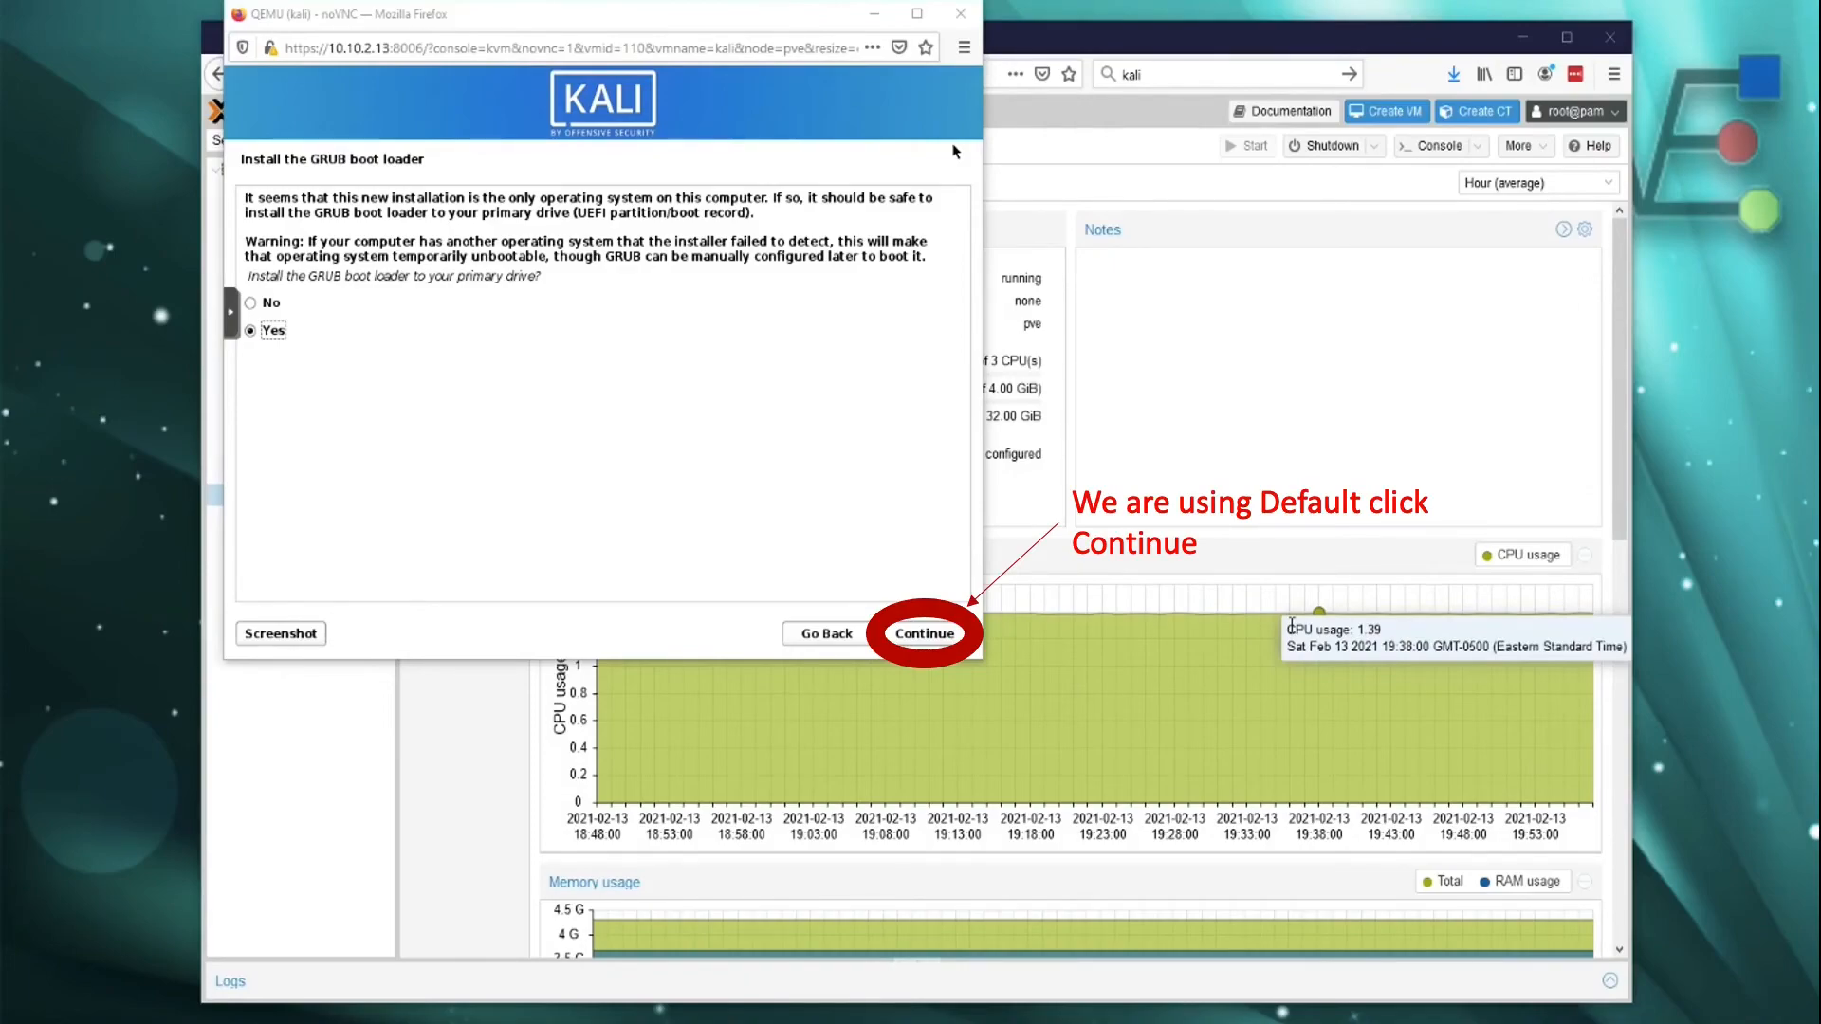
pyautogui.click(921, 633)
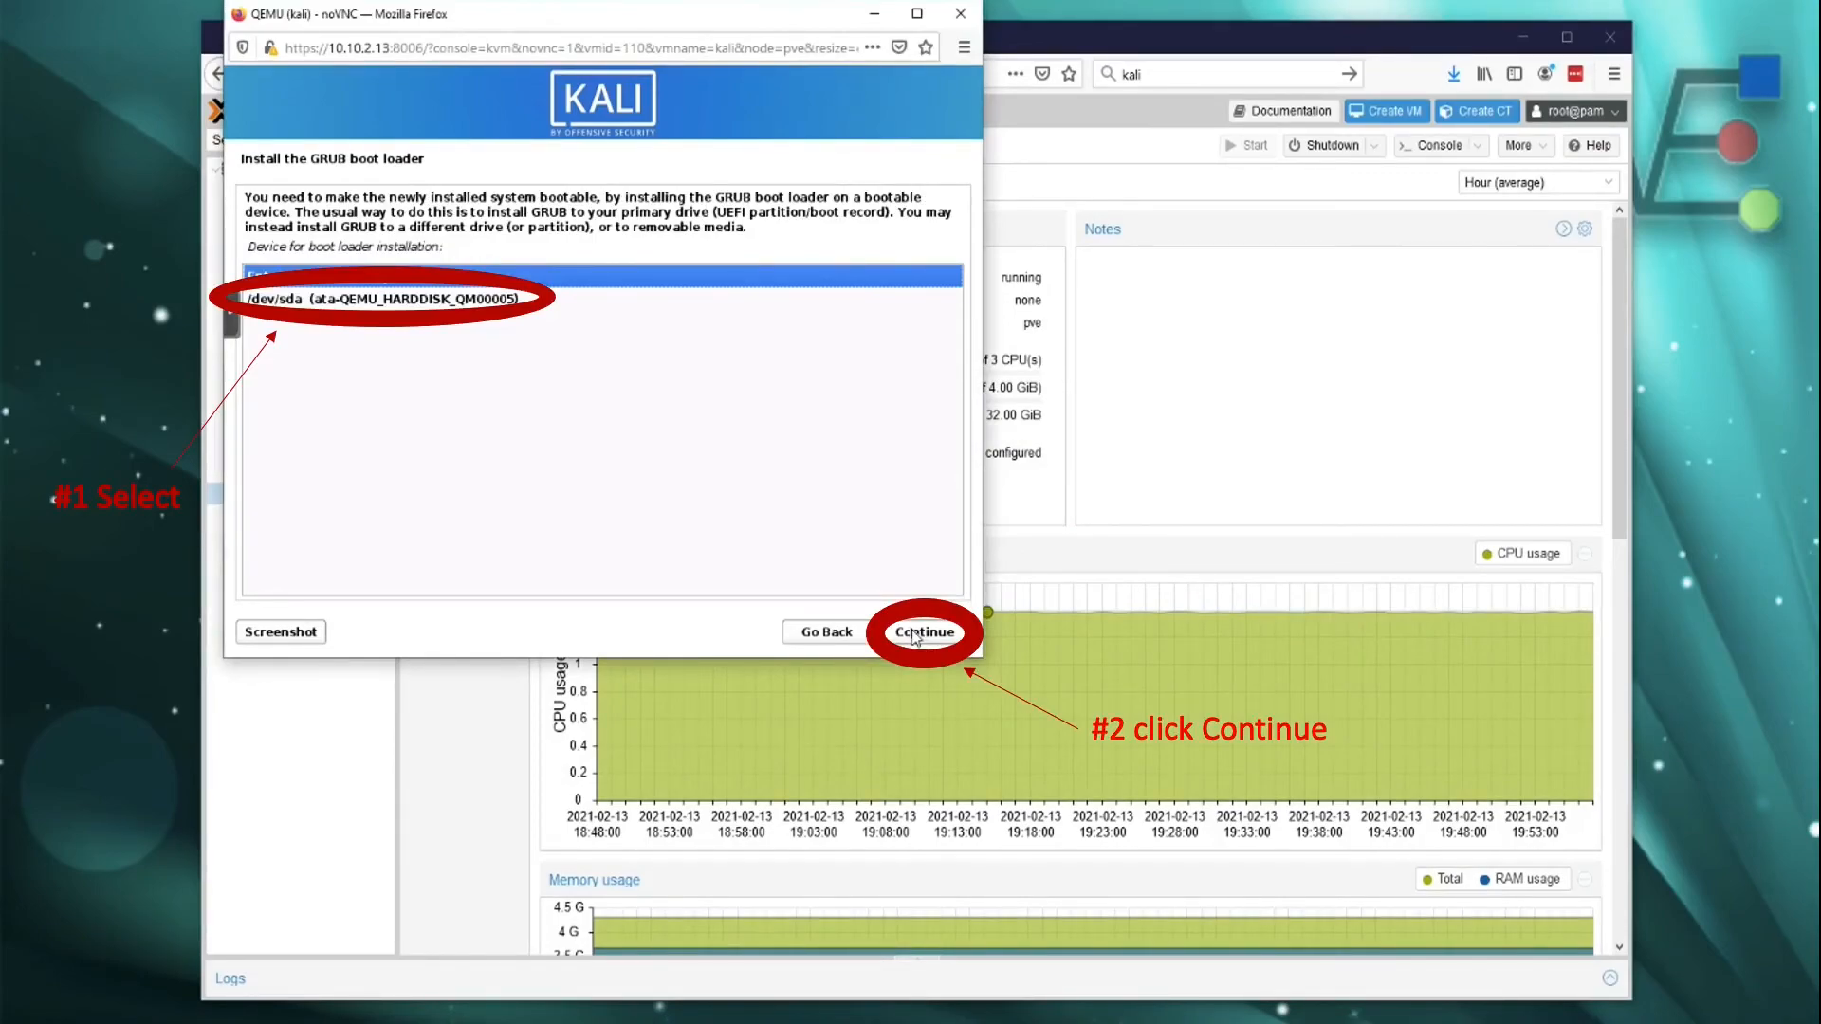
pyautogui.click(915, 634)
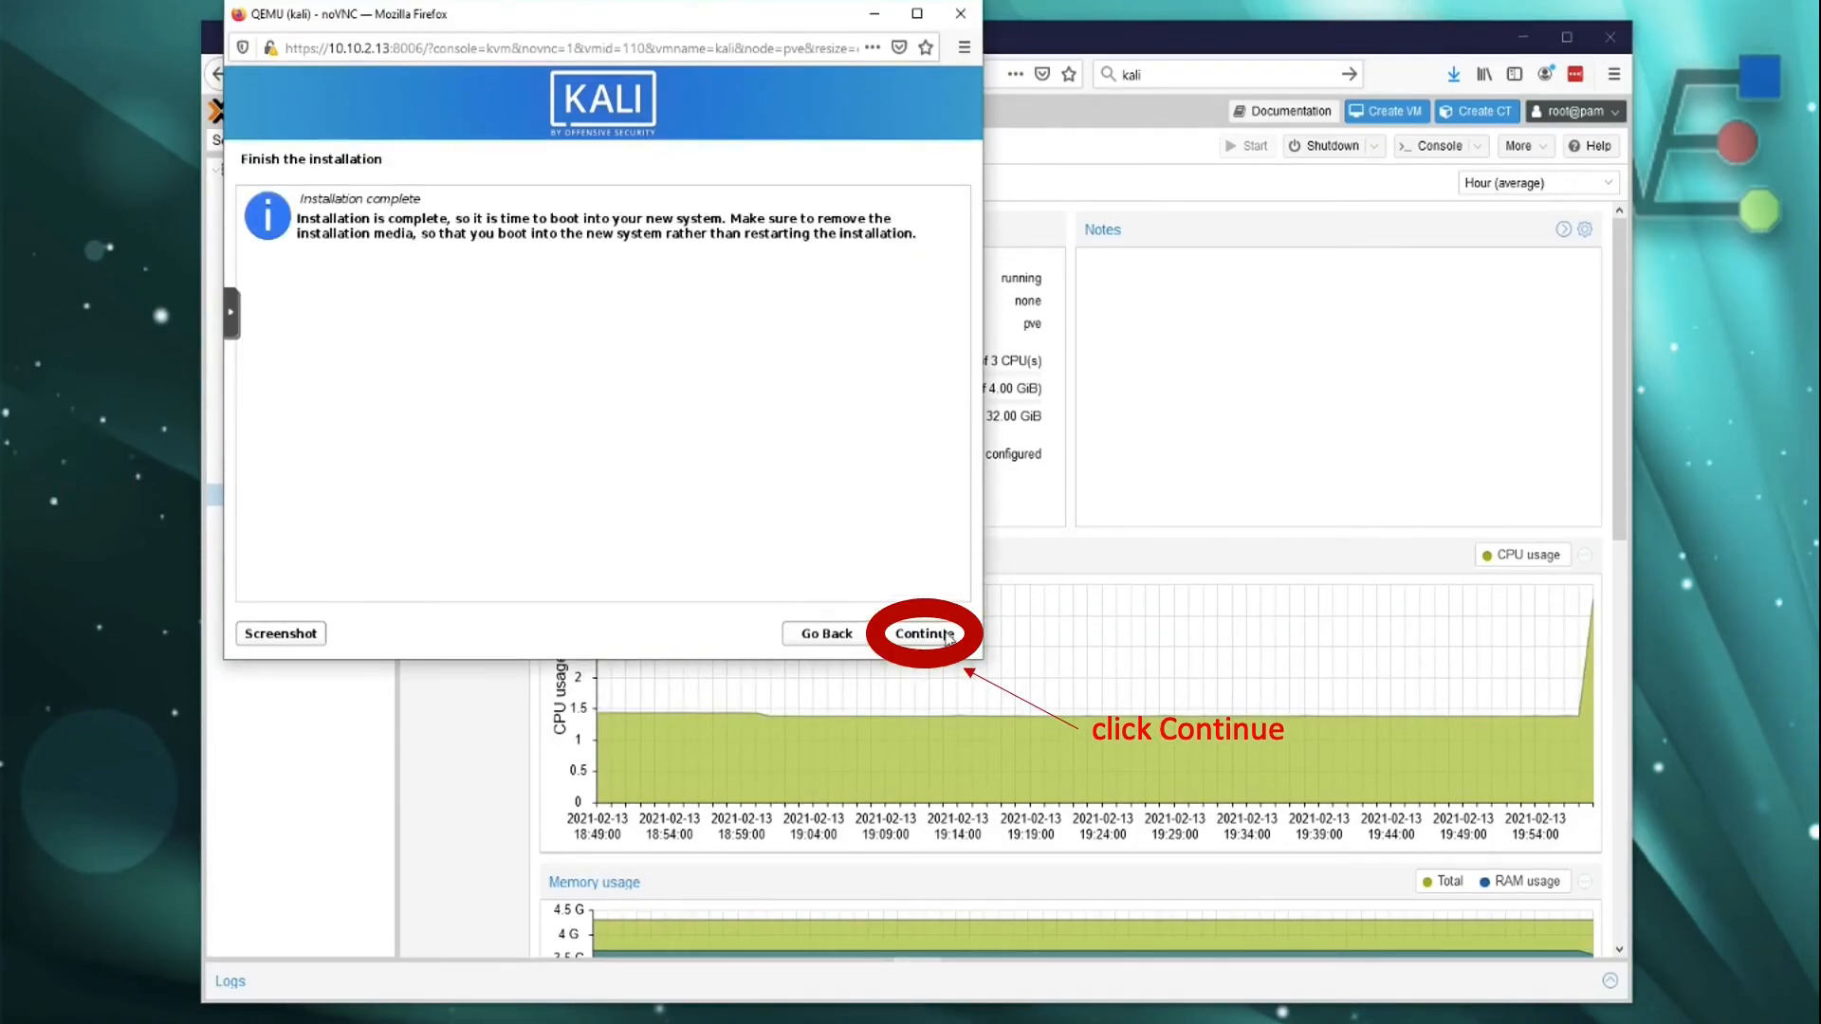
pyautogui.click(949, 636)
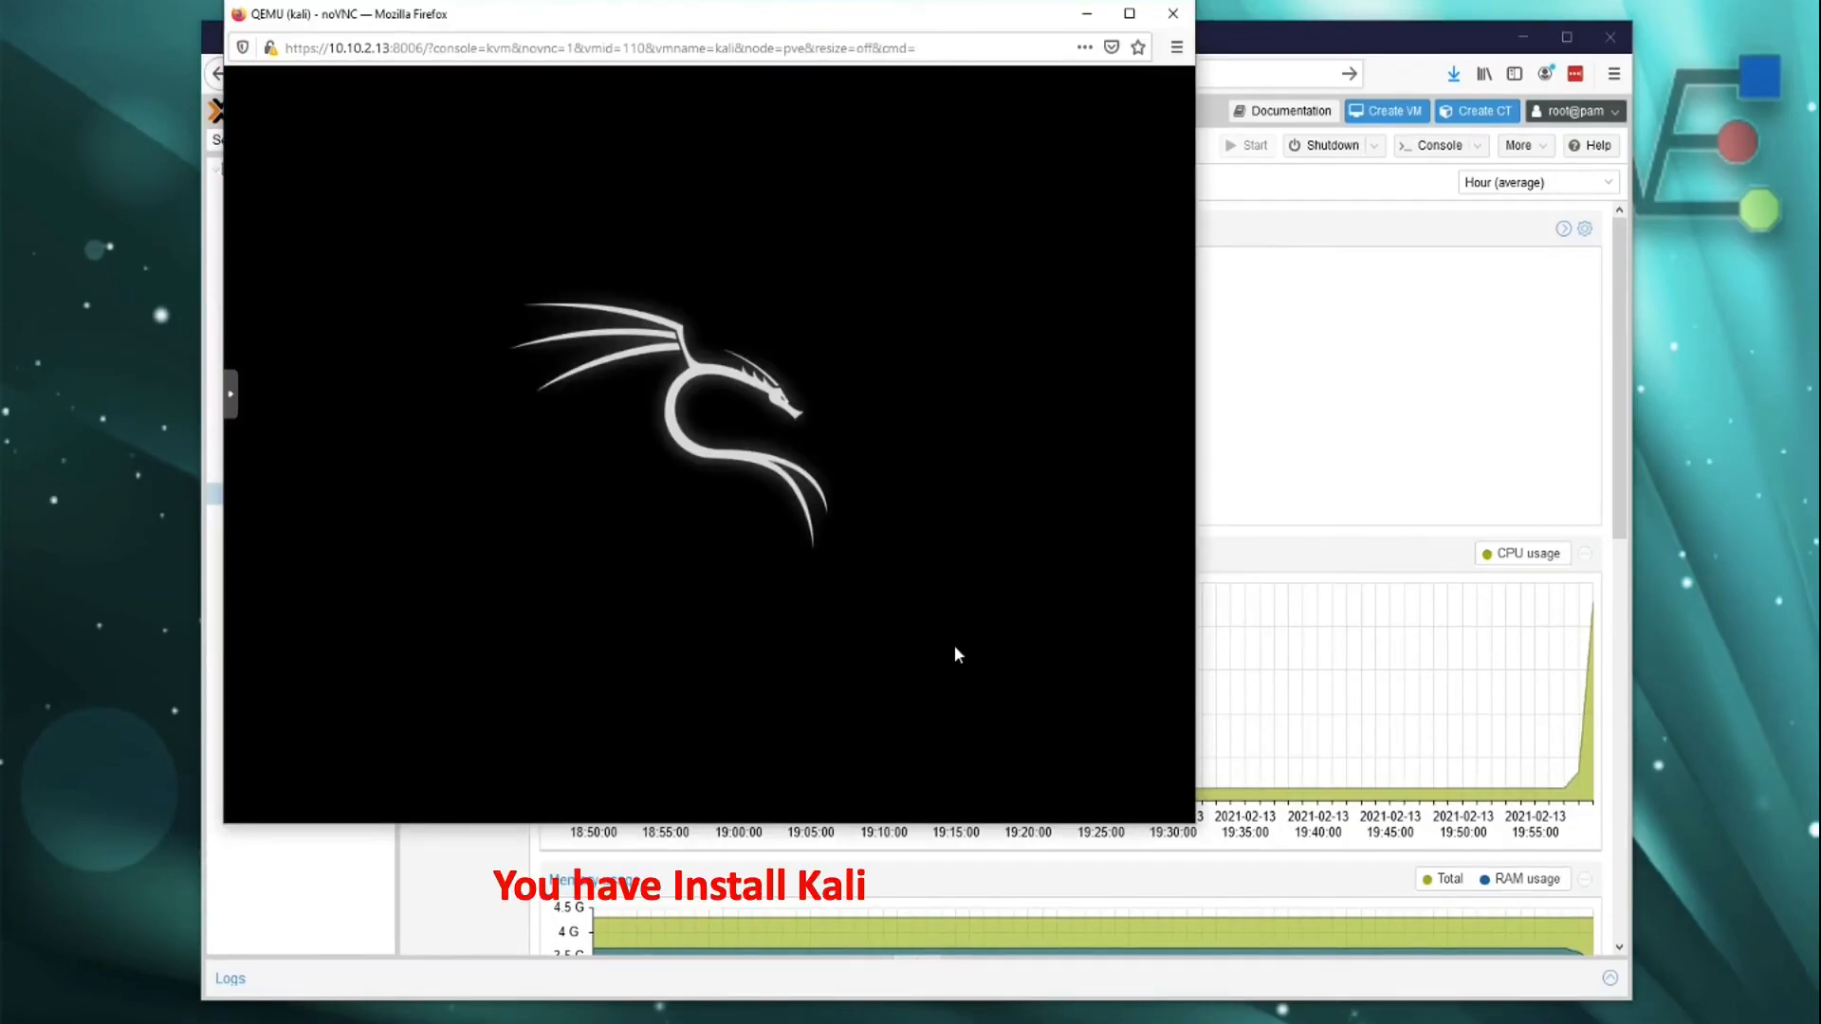